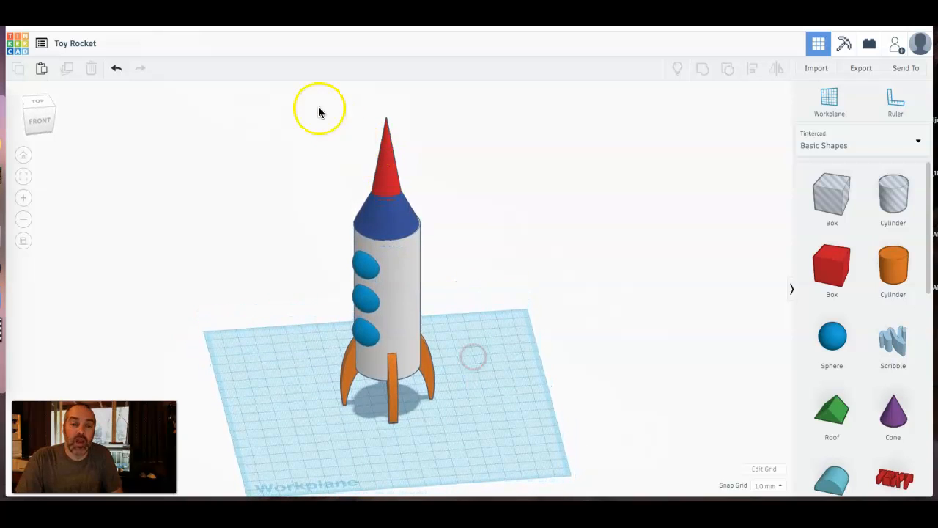
# Move the whole finished rocket about 151 mm sideways, off the right edge of the workplane.
pyautogui.moveTo(264, 81); pyautogui.dragTo(526, 434)
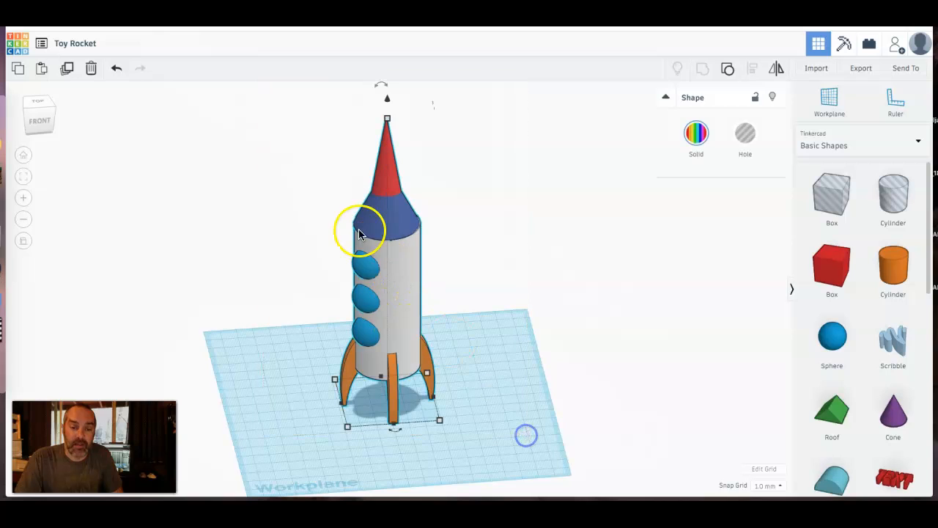
pyautogui.moveTo(402, 283); pyautogui.dragTo(646, 262)
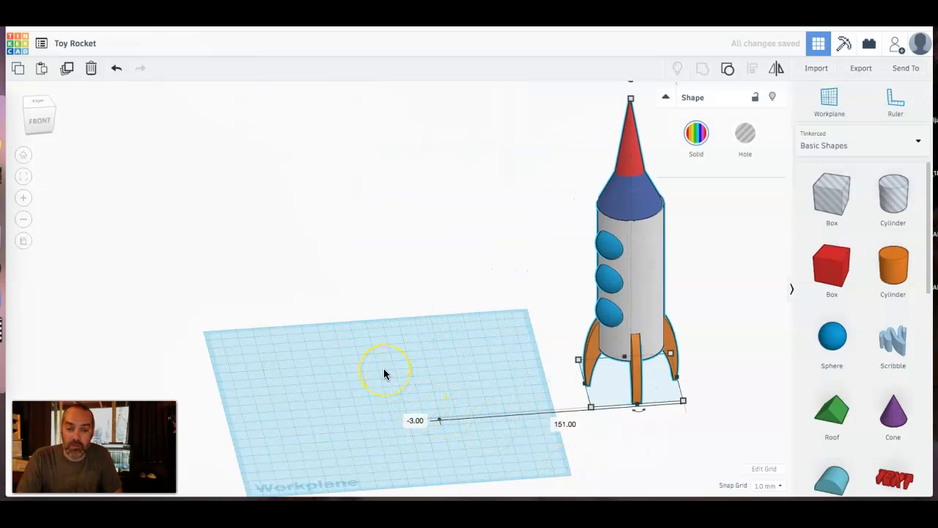
pyautogui.click(387, 371)
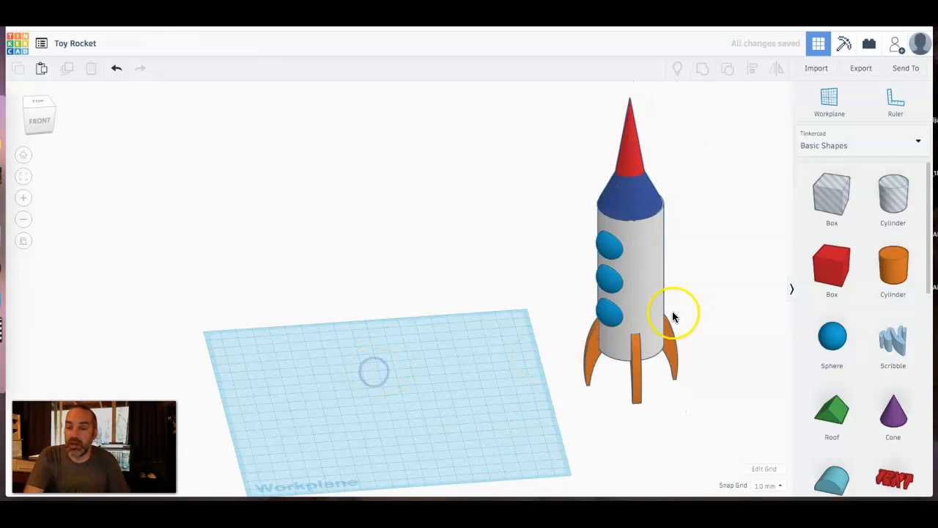
# Add a cone to the left part of the workplane, enlarged to about twice its default size and coloured blue.
pyautogui.moveTo(899, 424); pyautogui.dragTo(302, 379)
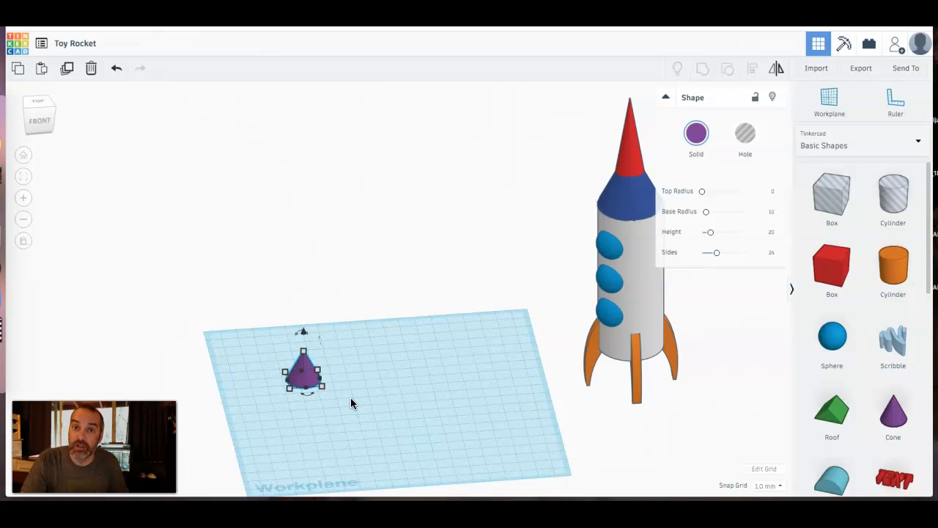
pyautogui.click(331, 390)
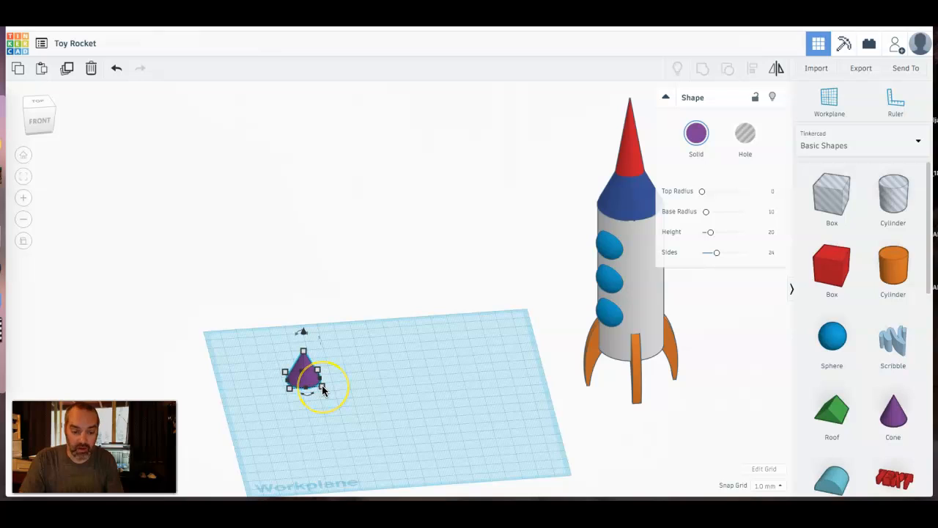
pyautogui.moveTo(323, 391); pyautogui.dragTo(340, 406)
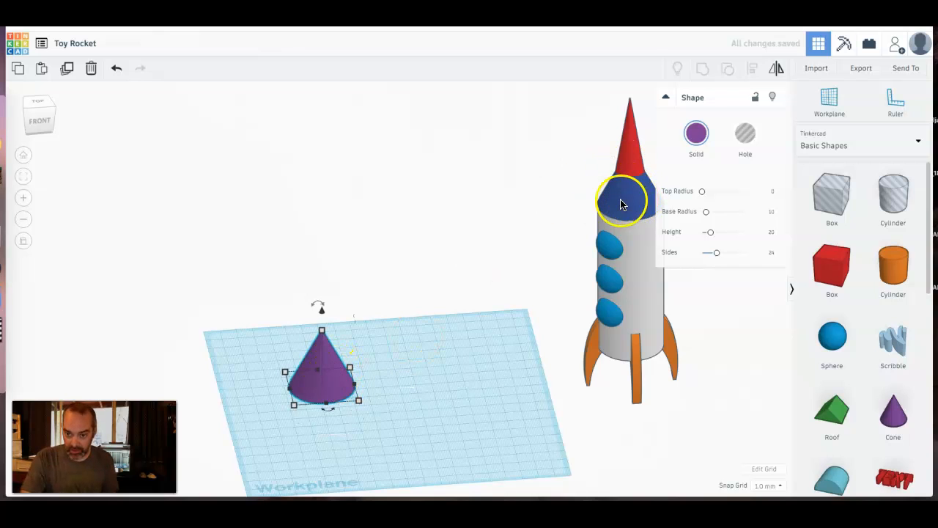
pyautogui.click(696, 143)
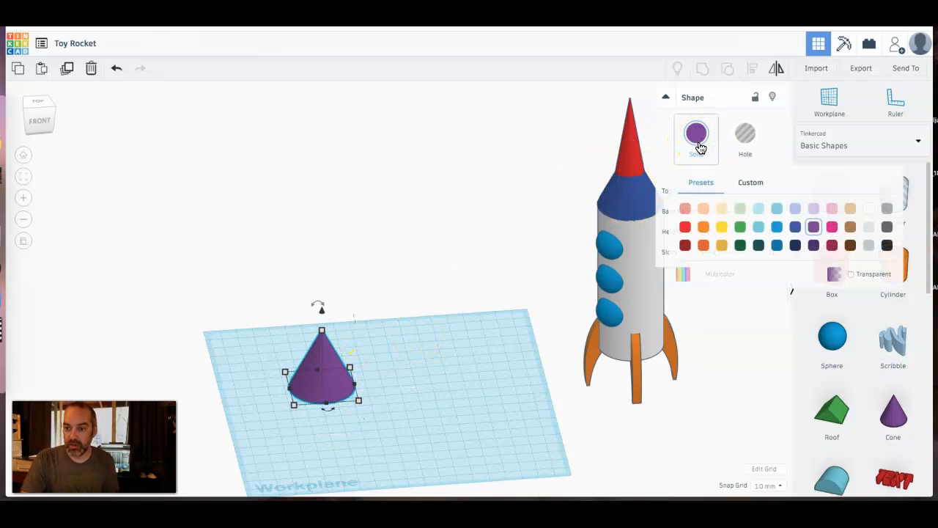
pyautogui.click(794, 230)
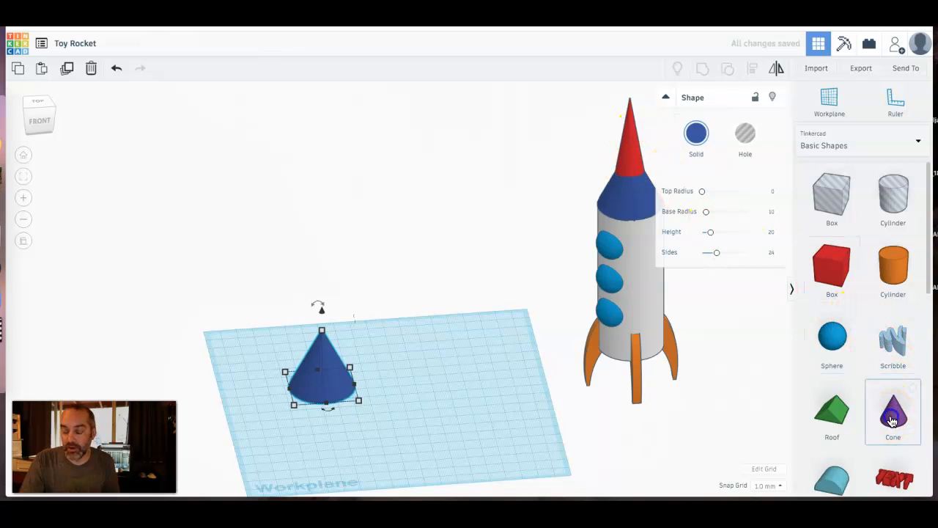
# Add a second cone to the right of the blue one, with a 26 mm wide base and a height of 75 mm.
pyautogui.moveTo(893, 420); pyautogui.dragTo(532, 398)
pyautogui.moveTo(422, 376); pyautogui.dragTo(422, 375)
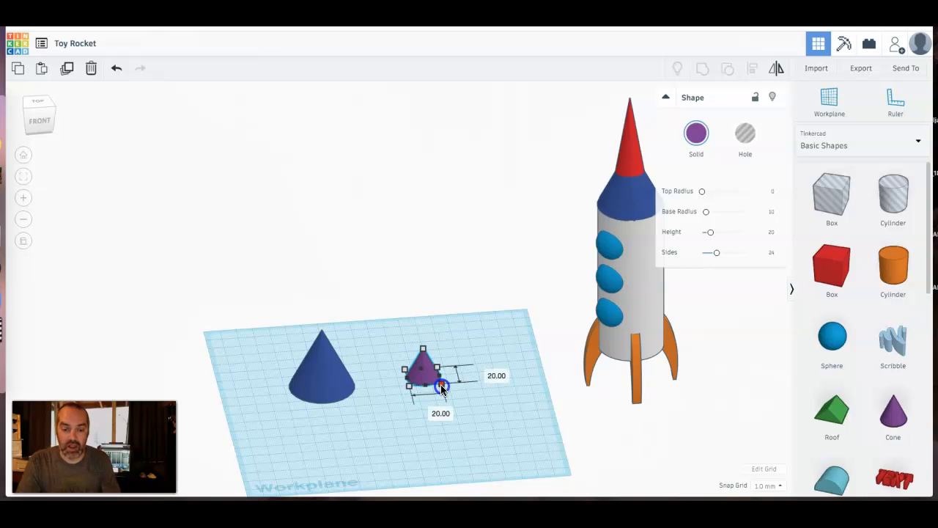
pyautogui.moveTo(441, 385); pyautogui.dragTo(450, 395)
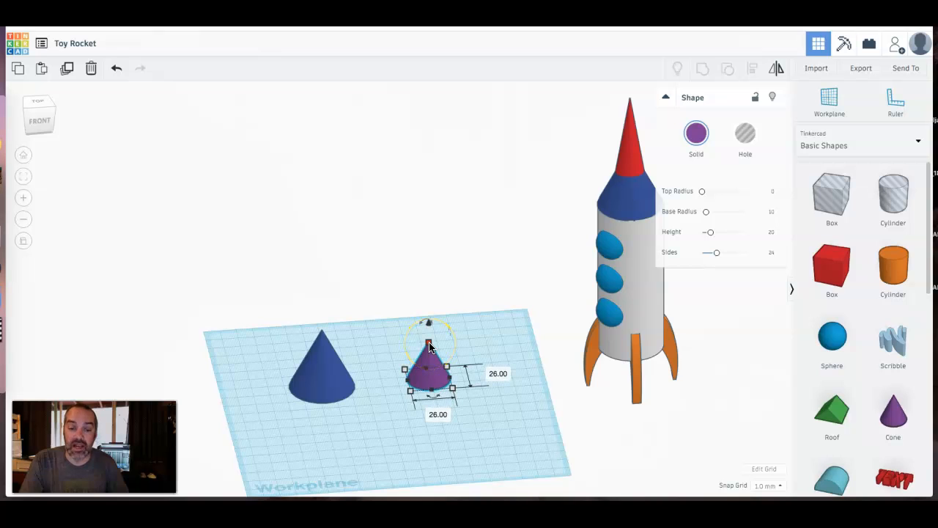
pyautogui.moveTo(430, 347); pyautogui.dragTo(434, 273)
pyautogui.click(477, 326)
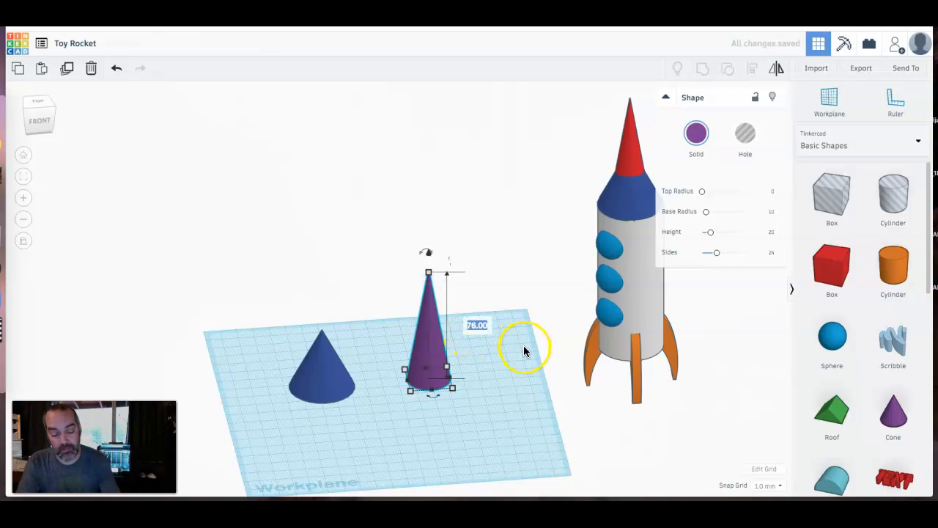
pyautogui.press('Return')
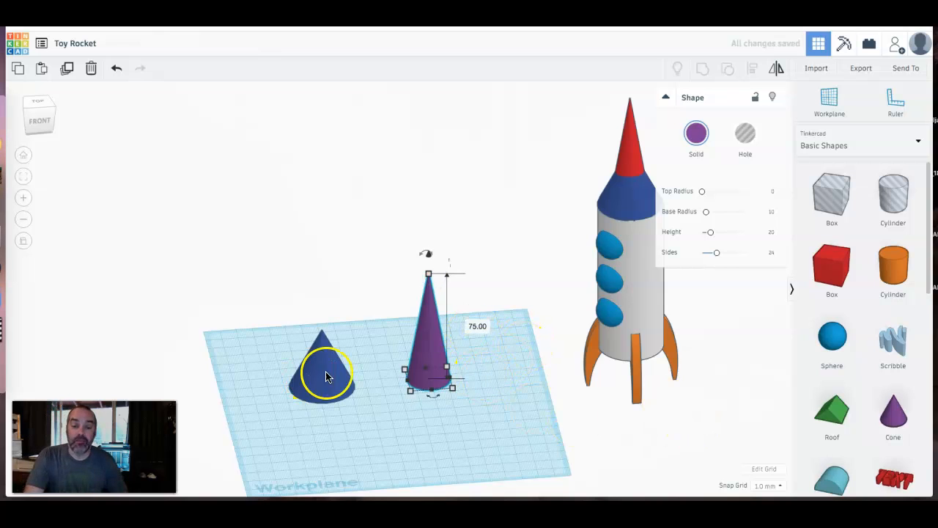
# Colour the tall, narrow cone red.
pyautogui.click(696, 142)
pyautogui.click(684, 227)
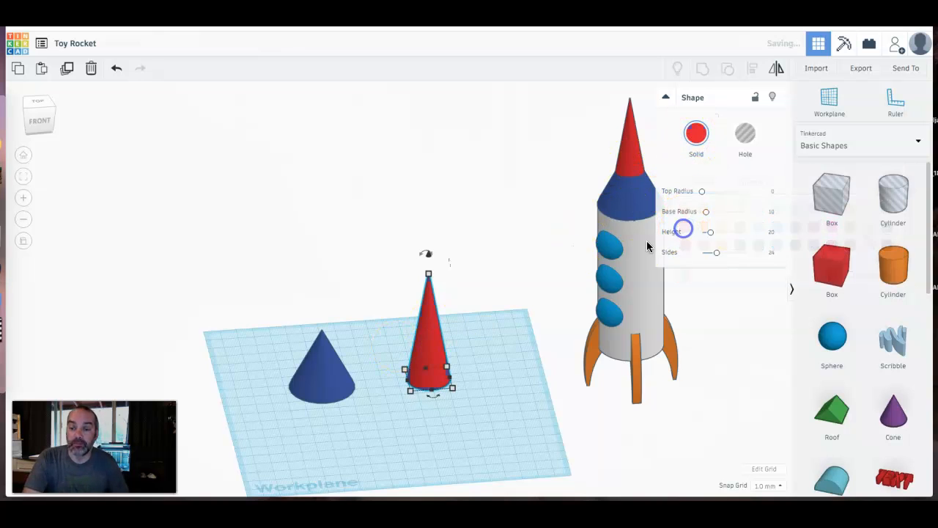
pyautogui.click(516, 368)
# Align the blue and red cones to a common centre so they form one nose cone.
pyautogui.moveTo(516, 238); pyautogui.dragTo(260, 441)
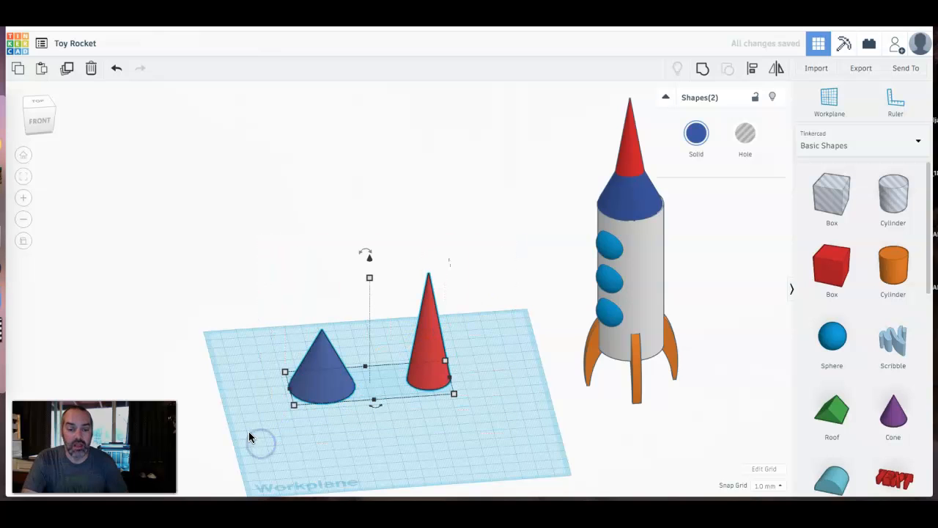
pyautogui.click(755, 71)
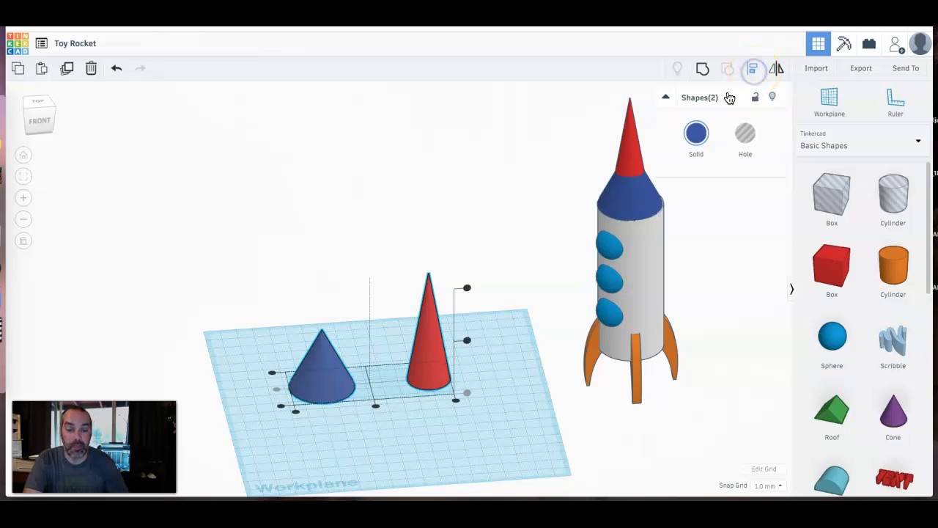
pyautogui.click(376, 407)
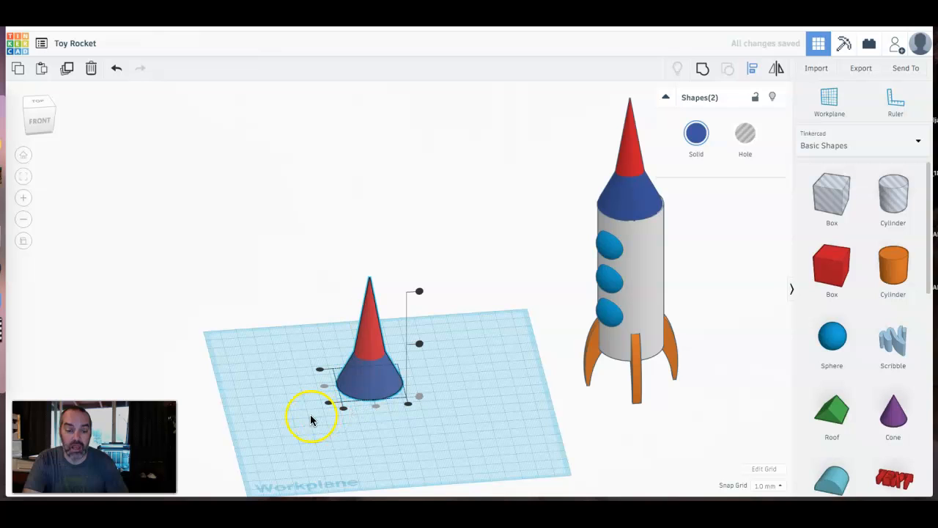
pyautogui.click(324, 390)
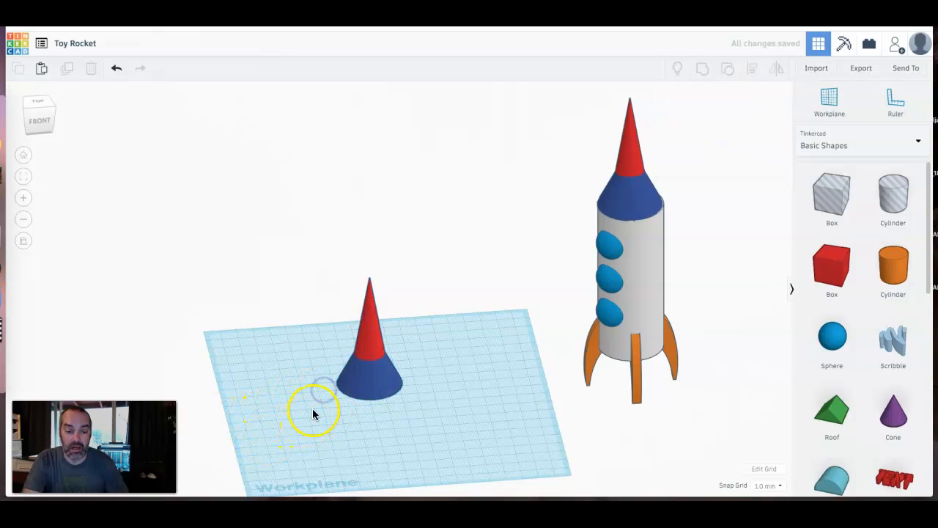
# Add a cylinder to the right of the nose cone and set its length and width to 40 mm each.
pyautogui.moveTo(300, 439)
pyautogui.mouseDown(button='right')
pyautogui.moveTo(359, 435)
pyautogui.moveTo(362, 402)
pyautogui.moveTo(391, 415)
pyautogui.moveTo(530, 428)
pyautogui.moveTo(494, 452)
pyautogui.moveTo(387, 428)
pyautogui.moveTo(289, 433)
pyautogui.mouseUp(button='right')
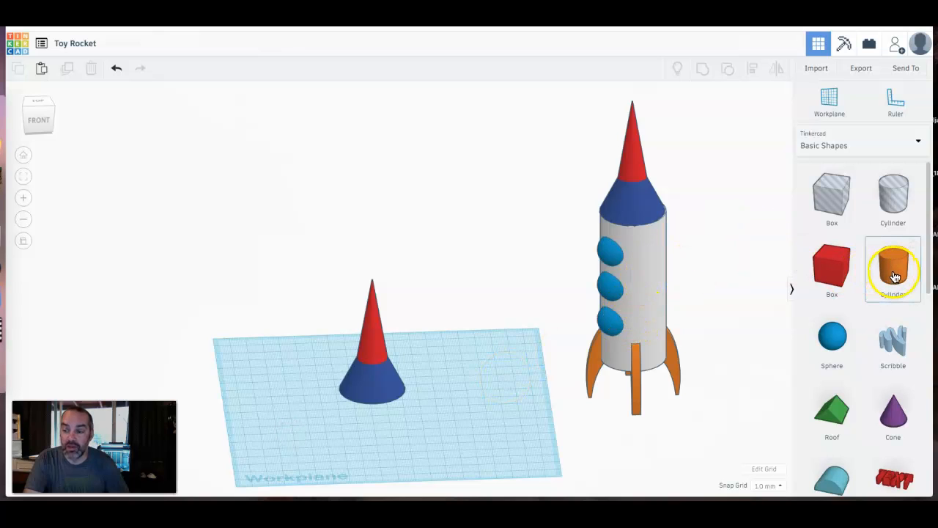
pyautogui.moveTo(894, 275); pyautogui.dragTo(446, 392)
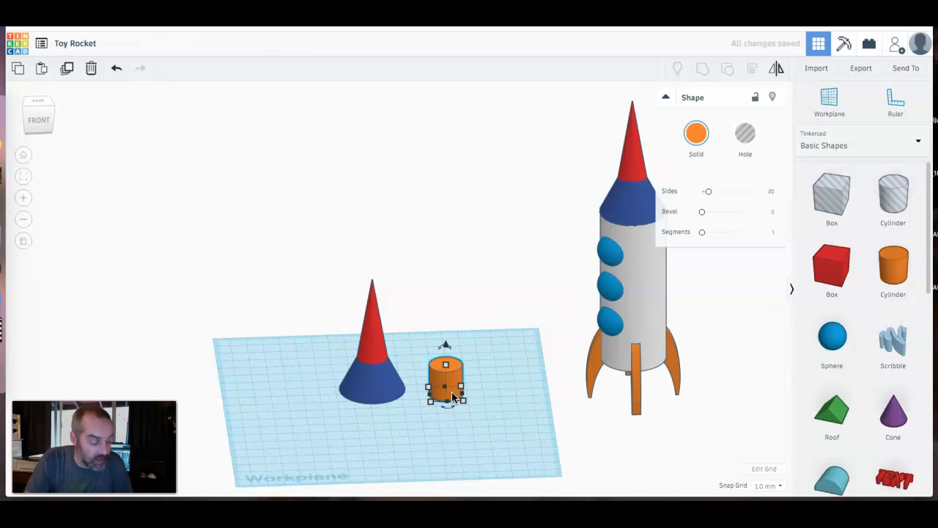
pyautogui.click(447, 406)
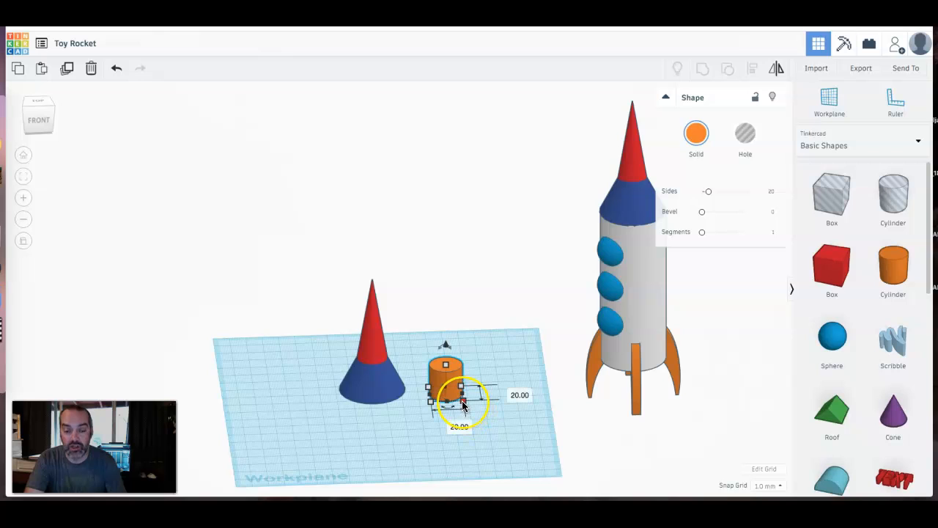
pyautogui.moveTo(464, 404); pyautogui.dragTo(467, 420)
pyautogui.click(546, 398)
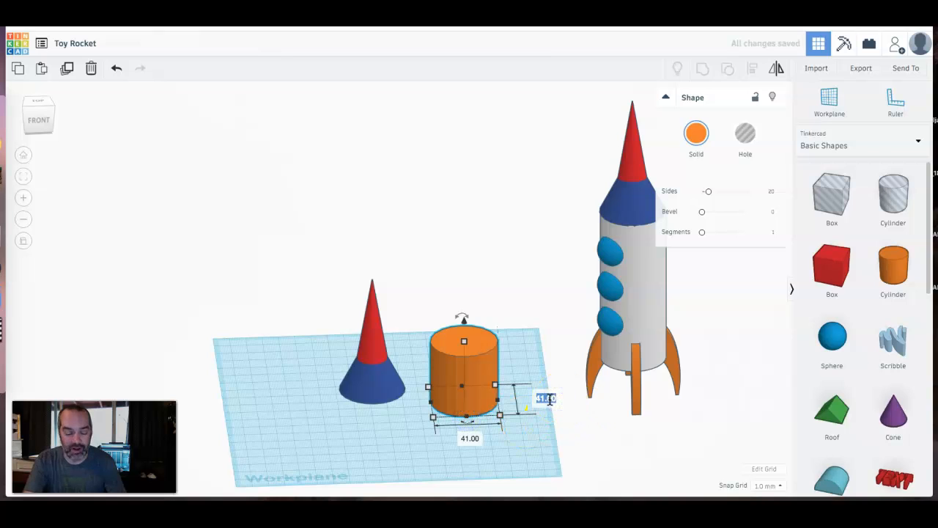
pyautogui.write('40')
pyautogui.press('Tab')
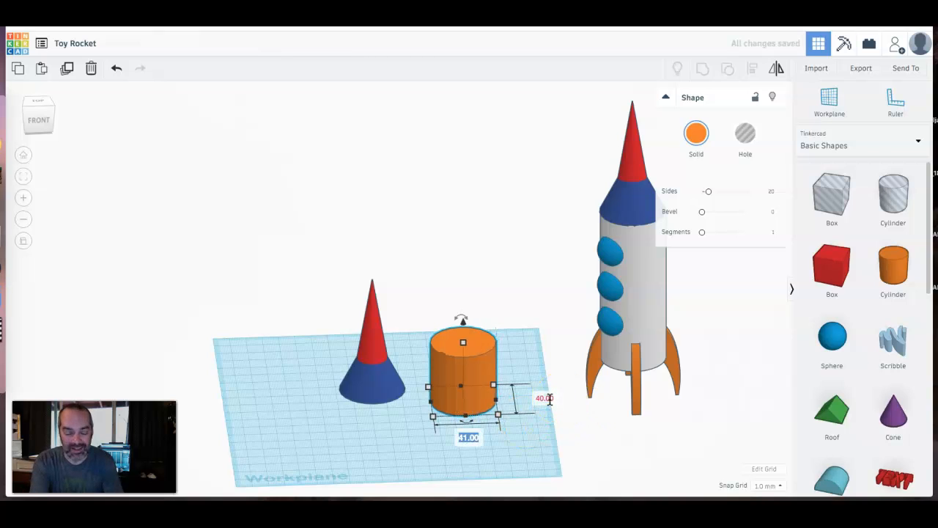
pyautogui.press('Return')
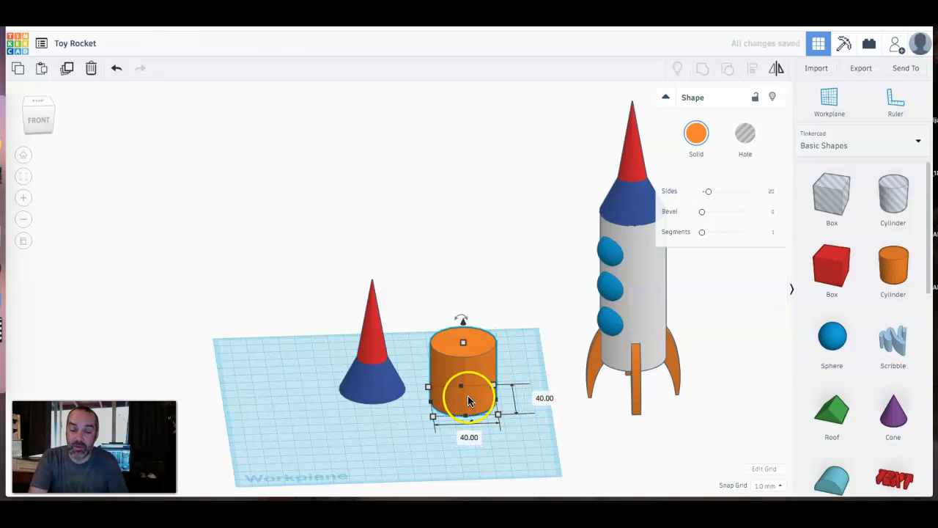
# Stretch the cylinder to about two and a half times its height and set its sides to 64.
pyautogui.moveTo(463, 343); pyautogui.dragTo(477, 257)
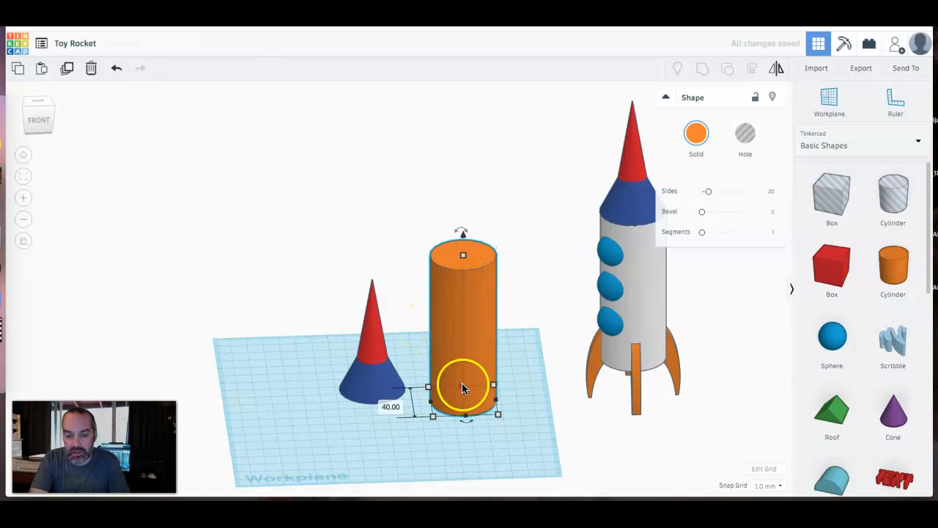
pyautogui.scroll(6, 421, 346)
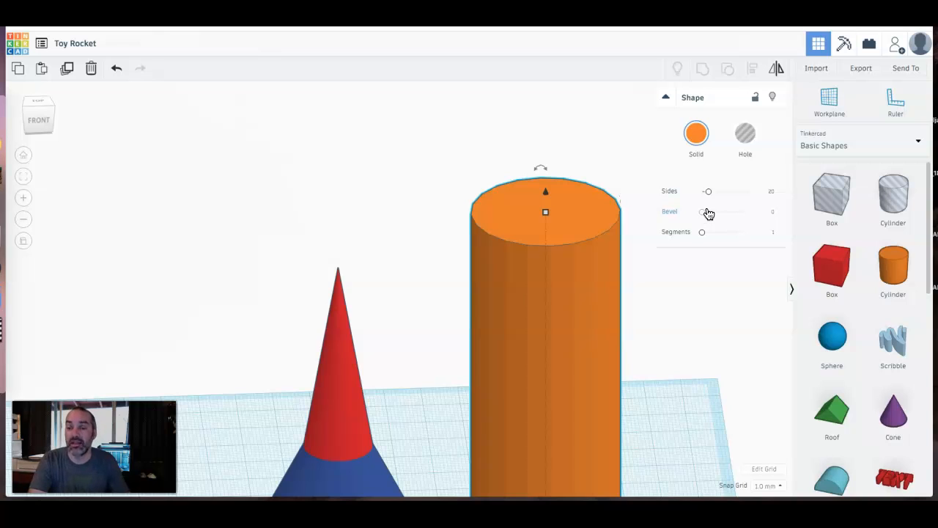
pyautogui.moveTo(709, 198); pyautogui.dragTo(760, 195)
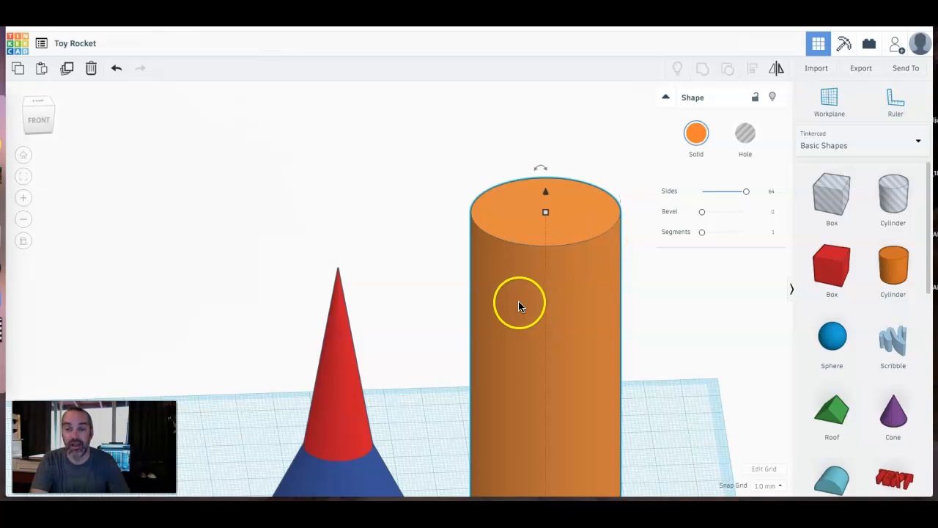
pyautogui.moveTo(486, 318); pyautogui.dragTo(477, 266, button='middle')
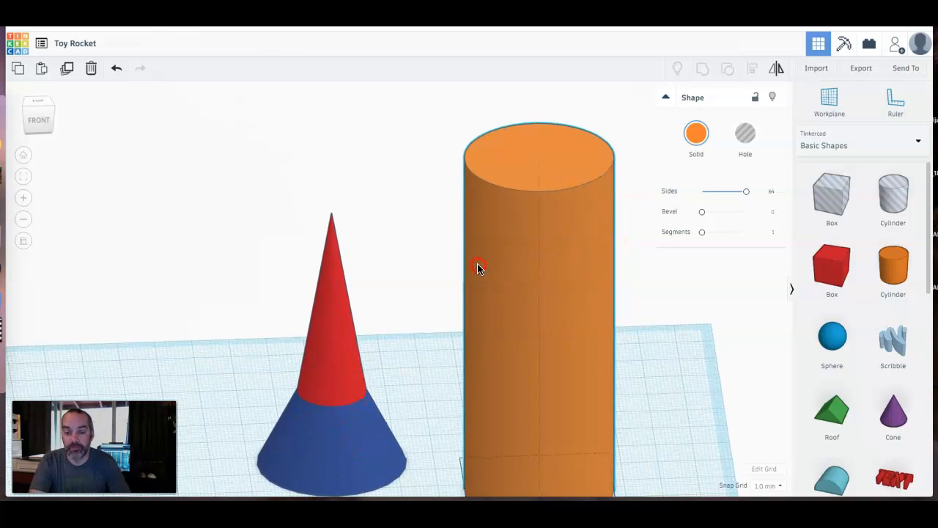
pyautogui.scroll(5, 477, 264)
pyautogui.scroll(-8, 477, 264)
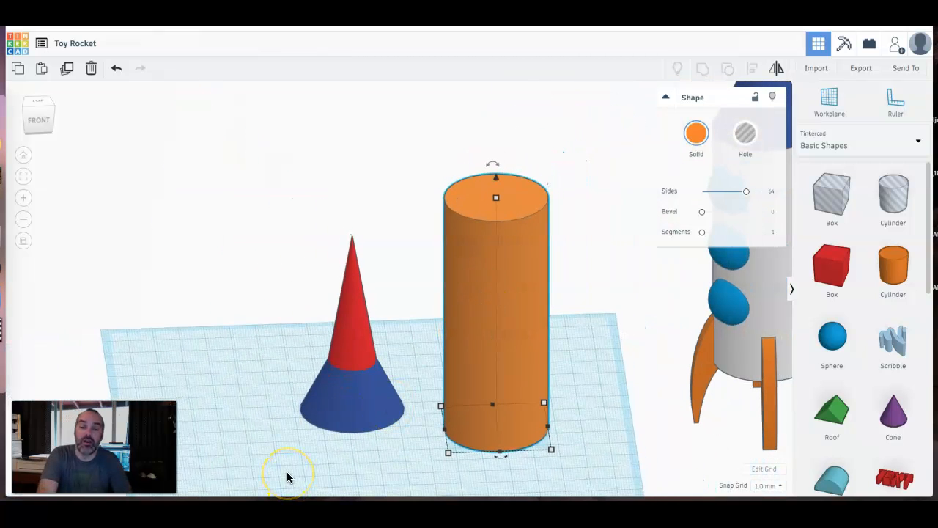
pyautogui.click(291, 412)
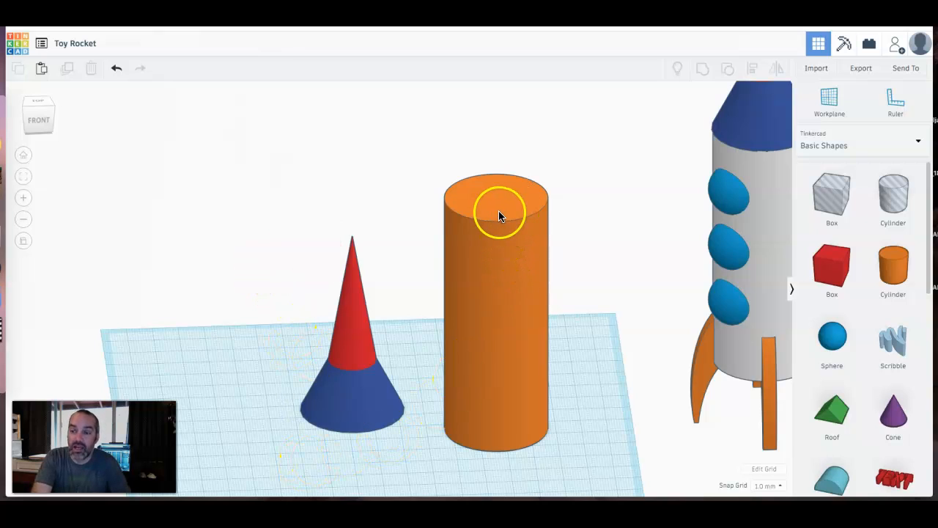
# Place a new workplane on the flat top face of the orange cylinder.
pyautogui.moveTo(366, 418); pyautogui.dragTo(388, 318, button='right')
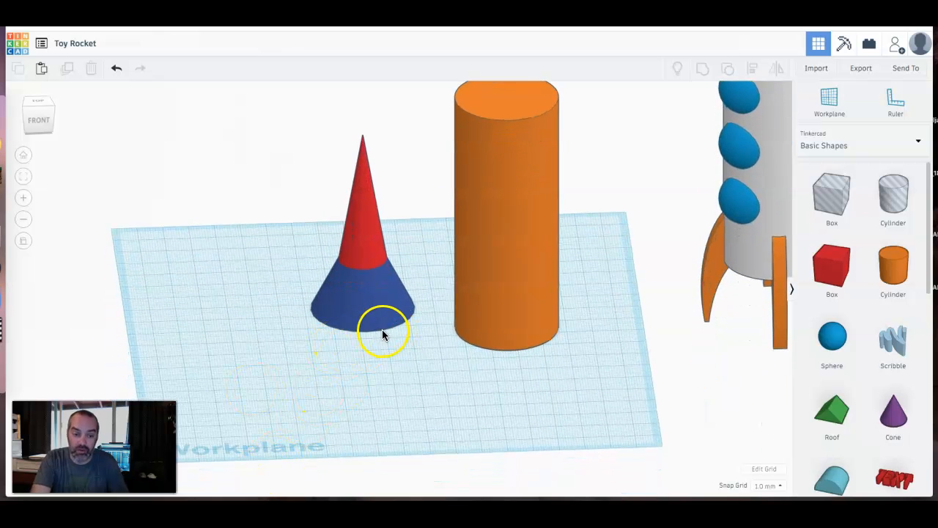
pyautogui.moveTo(380, 368); pyautogui.dragTo(360, 390, button='right')
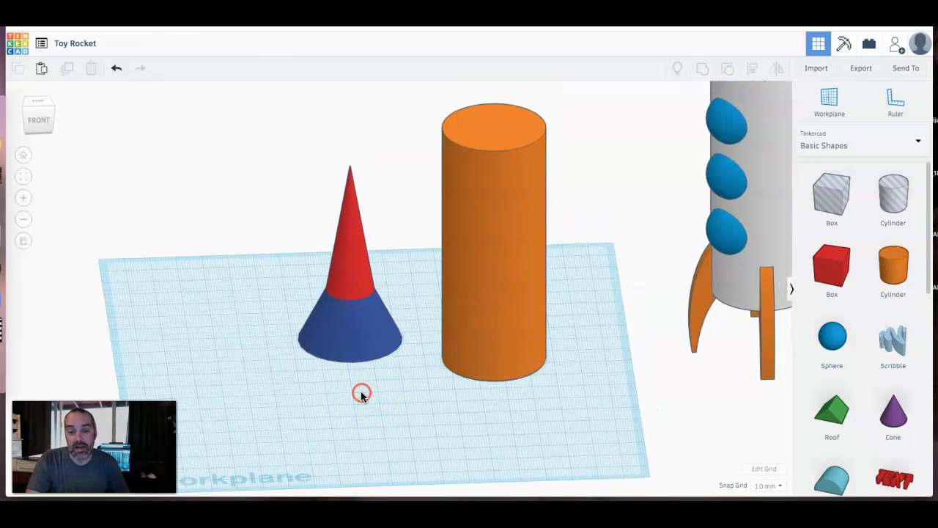
pyautogui.click(833, 102)
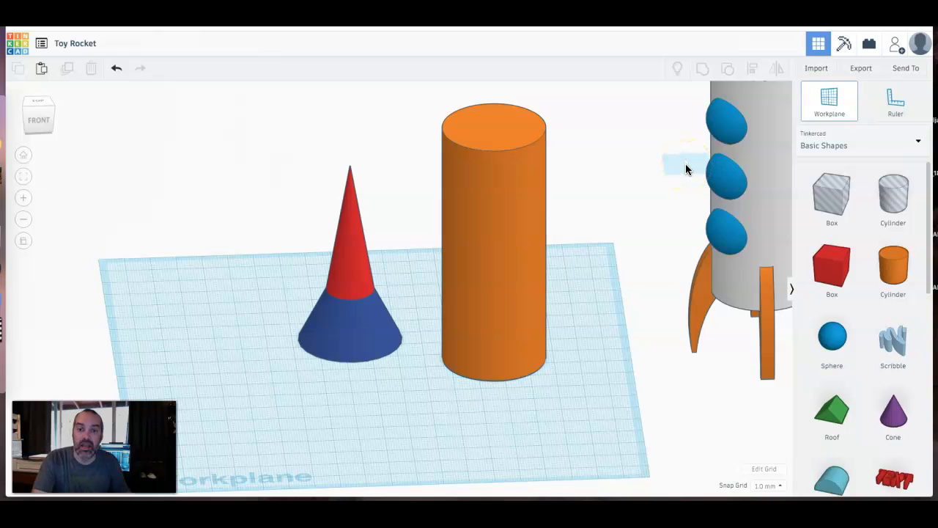
pyautogui.click(505, 126)
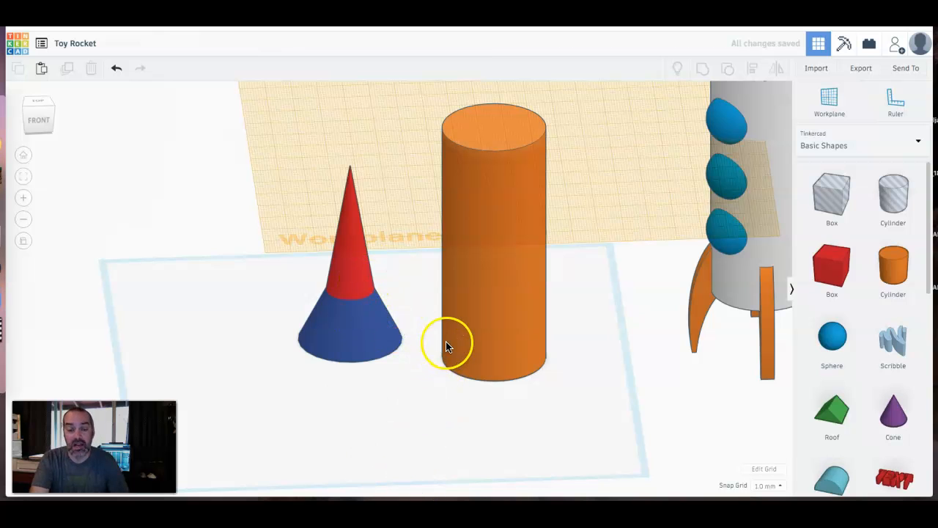
pyautogui.moveTo(446, 343); pyautogui.dragTo(398, 410, button='middle')
pyautogui.scroll(3, 399, 409)
pyautogui.scroll(-3, 399, 408)
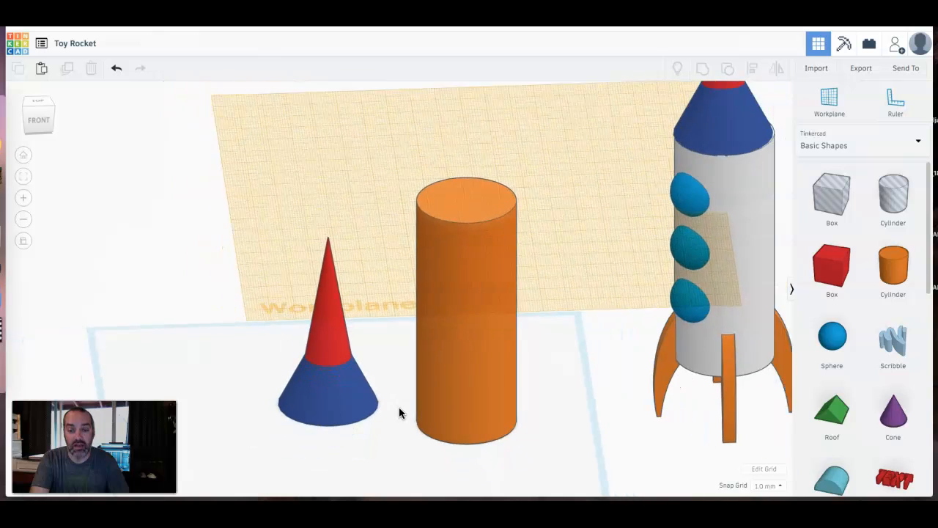
pyautogui.scroll(-2, 423, 318)
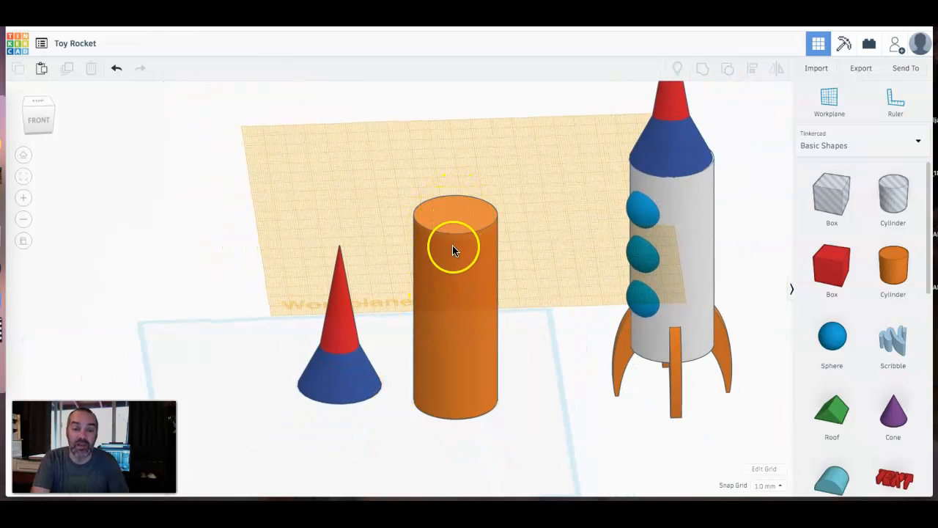
# Raise both nose cones together so their base sits on the workplane at the height of the orange cylinder's top.
pyautogui.moveTo(232, 208); pyautogui.dragTo(388, 420)
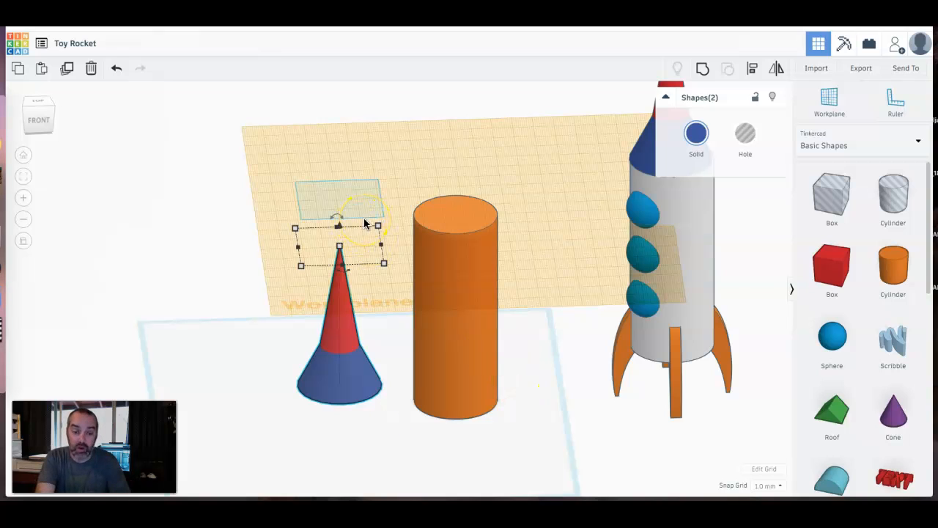
pyautogui.press('d')
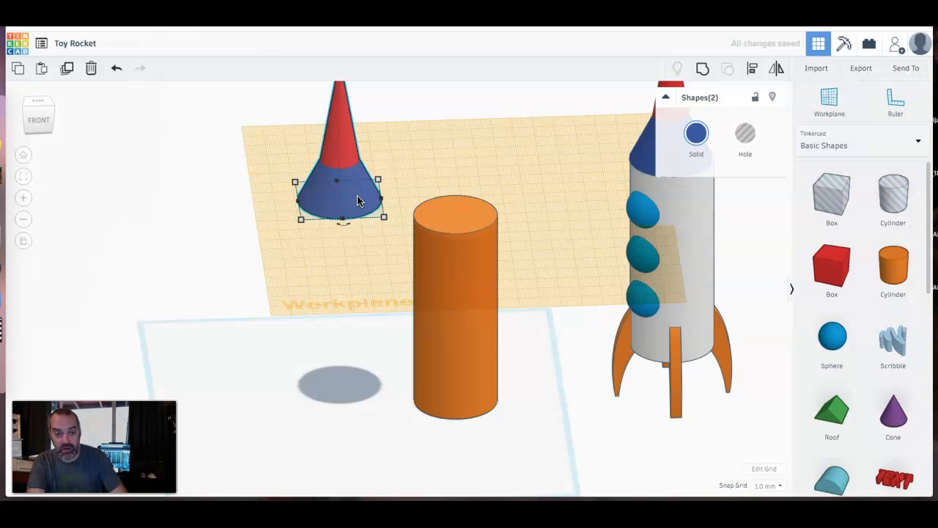
pyautogui.hotkey('ctrl', 'z')
pyautogui.click(355, 346)
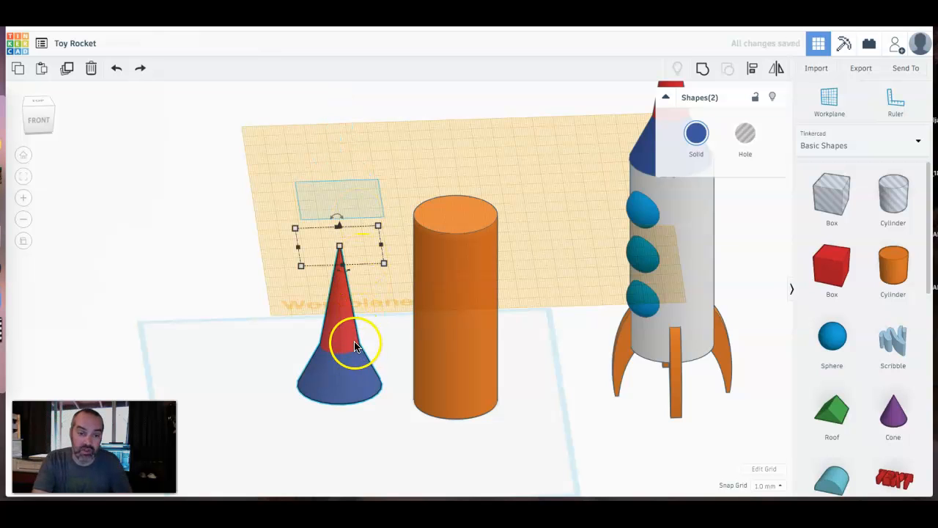
pyautogui.moveTo(345, 250)
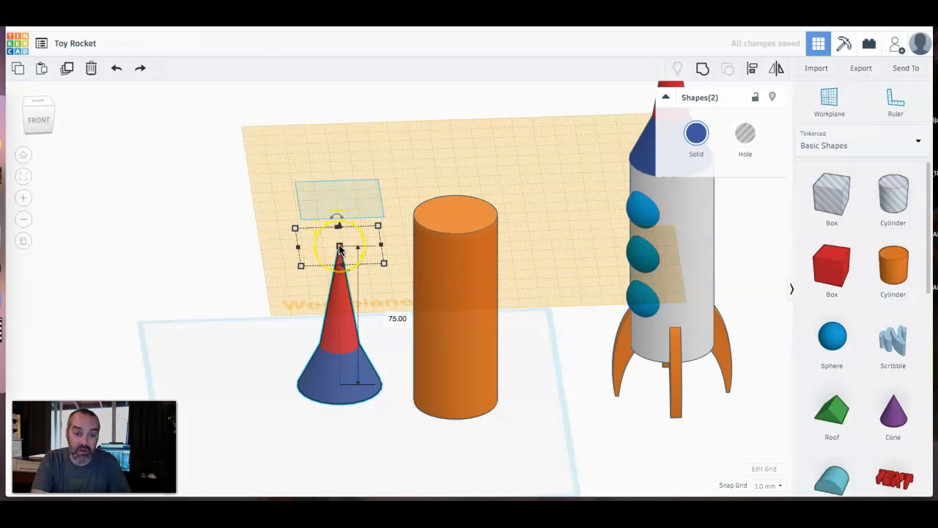
pyautogui.click(342, 234)
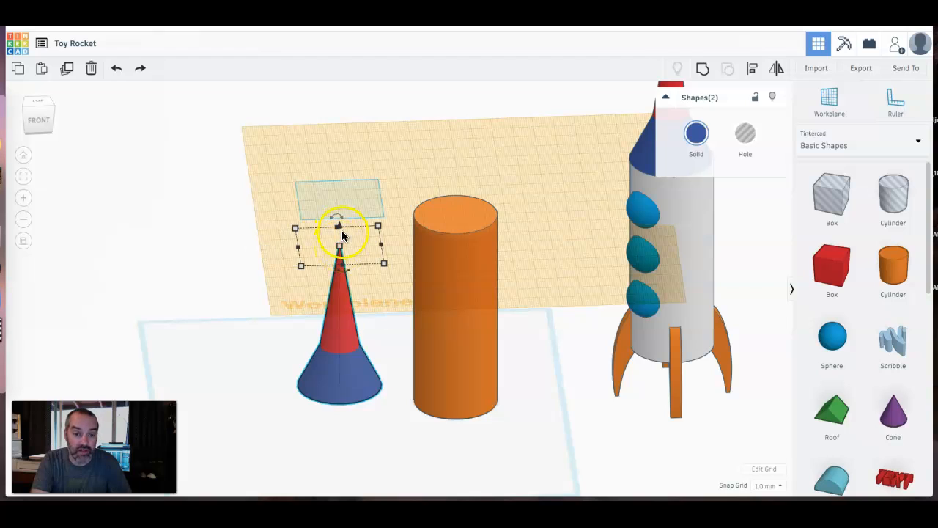
pyautogui.moveTo(340, 227); pyautogui.dragTo(373, 43)
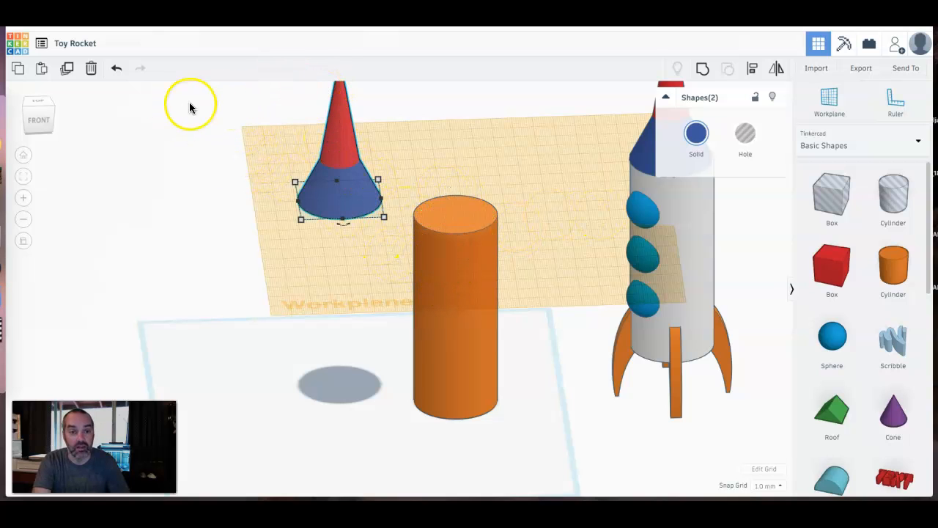
# Centre-align the two nose cones and the orange cylinder in both horizontal directions so the nose sits squarely on the body.
pyautogui.moveTo(214, 108); pyautogui.dragTo(530, 427)
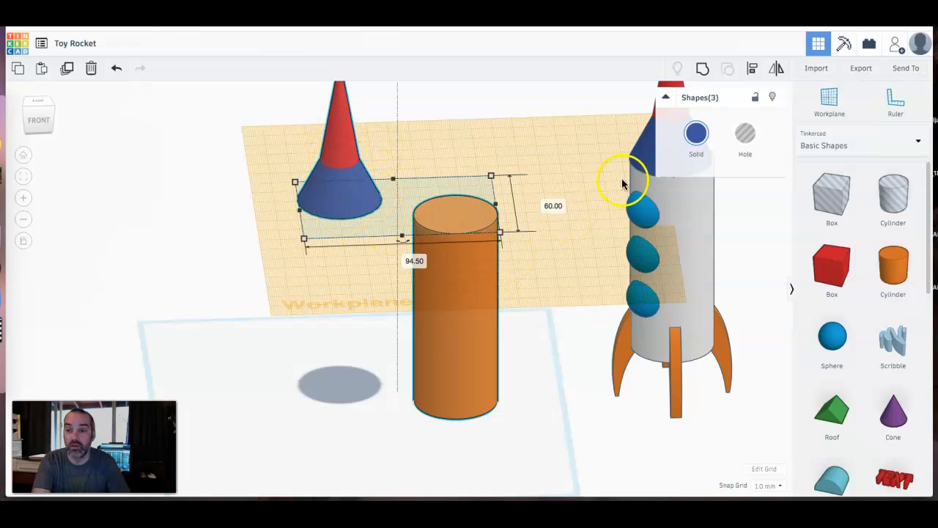
pyautogui.click(755, 69)
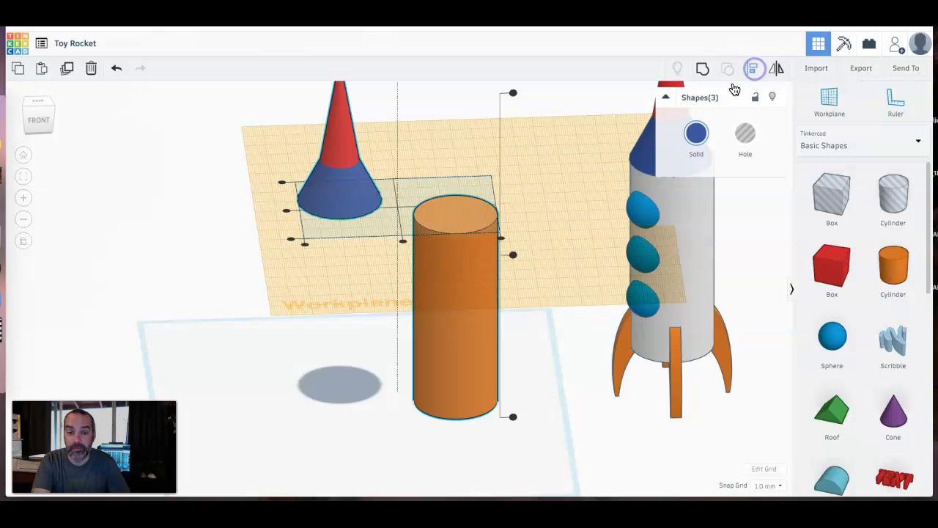
pyautogui.click(285, 212)
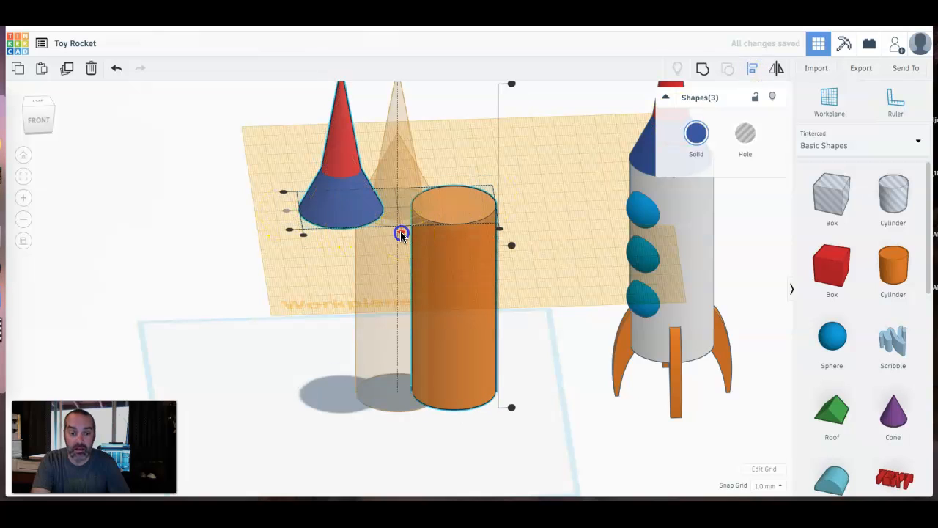
pyautogui.click(401, 233)
pyautogui.click(470, 378)
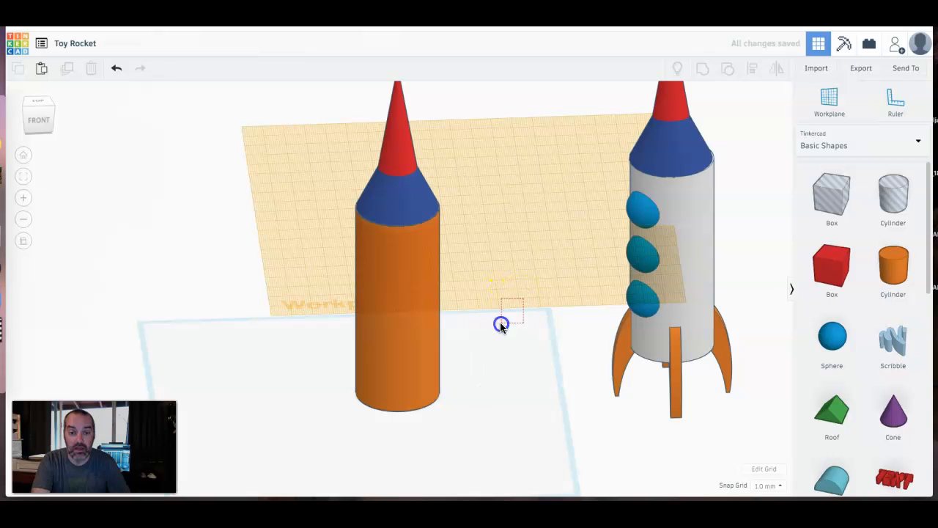
# Return the workplane from the cylinder's top to the original base plane.
pyautogui.moveTo(477, 348)
pyautogui.mouseDown(button='right')
pyautogui.moveTo(415, 300)
pyautogui.moveTo(423, 281)
pyautogui.moveTo(536, 293)
pyautogui.moveTo(503, 350)
pyautogui.moveTo(465, 353)
pyautogui.moveTo(470, 341)
pyautogui.mouseUp(button='right')
pyautogui.click(826, 103)
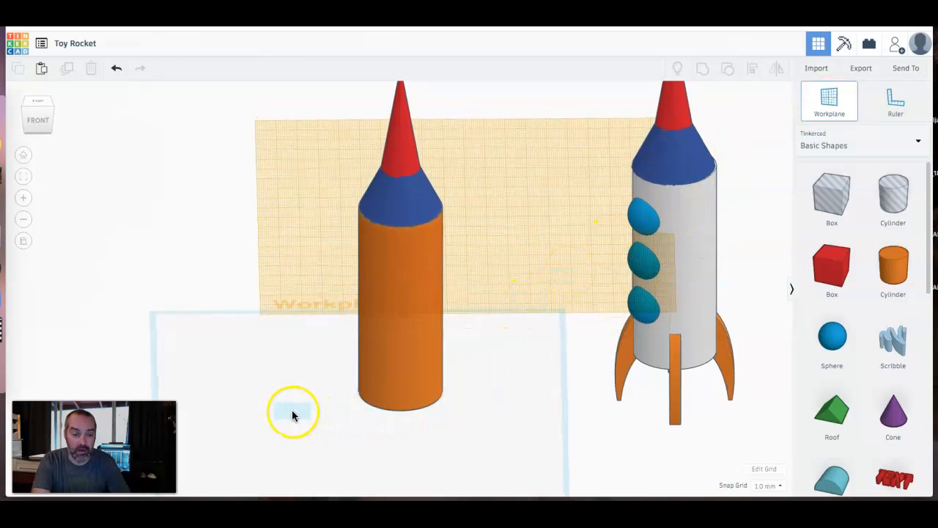
pyautogui.click(292, 414)
pyautogui.moveTo(312, 415); pyautogui.dragTo(335, 357, button='middle')
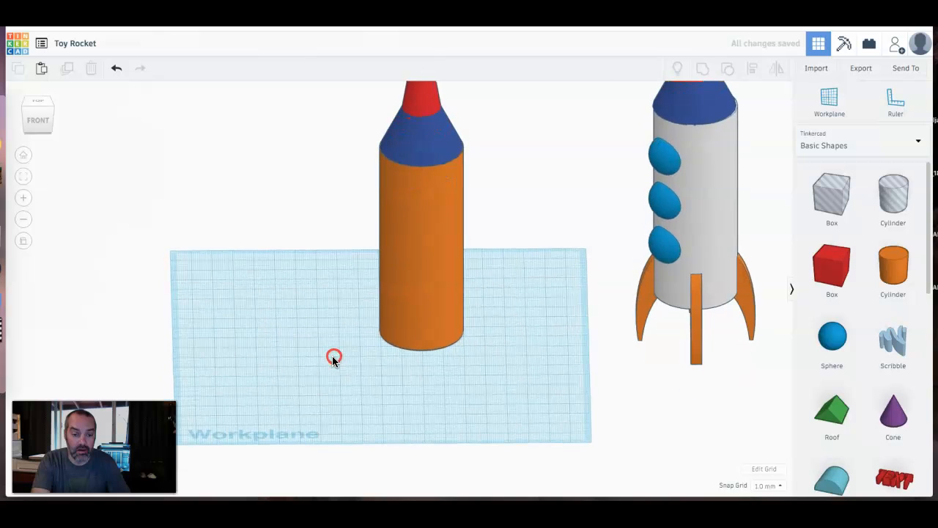
pyautogui.moveTo(339, 379); pyautogui.dragTo(161, 147, button='right')
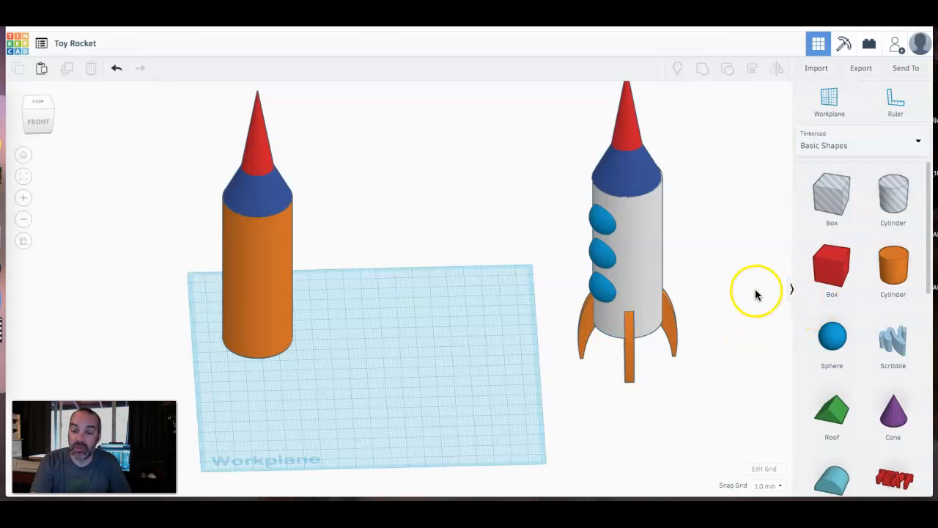
# Add a cylinder beside the new rocket, set its length to 75 mm, and widen it to nearly half that length.
pyautogui.click(895, 266)
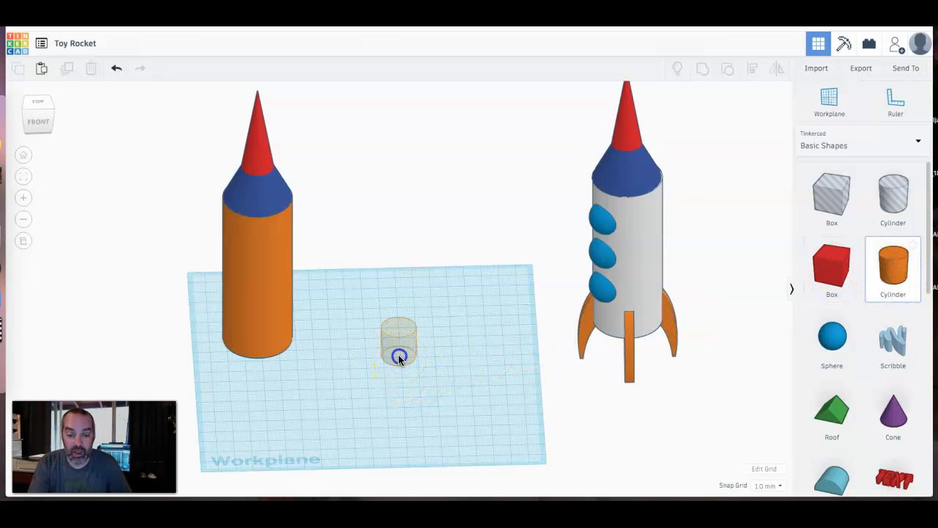
pyautogui.click(398, 350)
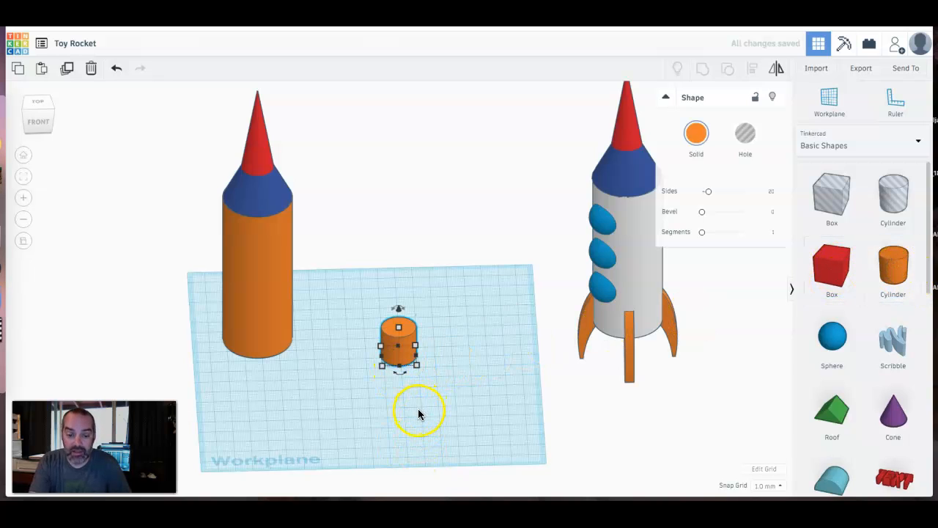
pyautogui.moveTo(418, 367)
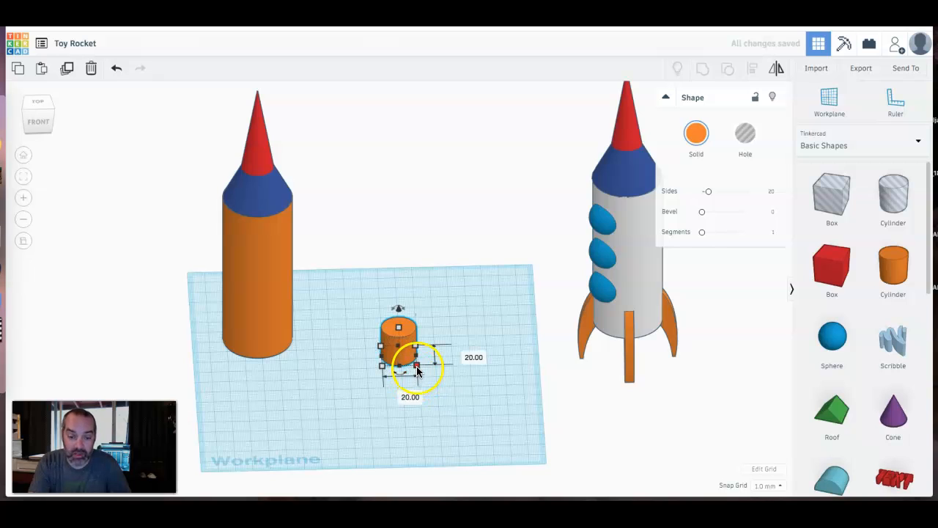
pyautogui.moveTo(418, 370); pyautogui.dragTo(421, 416)
pyautogui.click(463, 378)
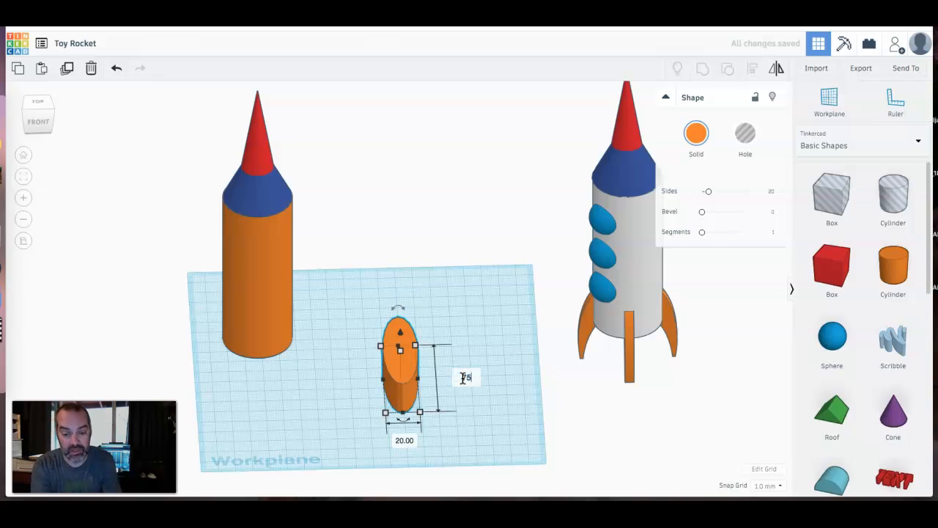
pyautogui.press('Tab')
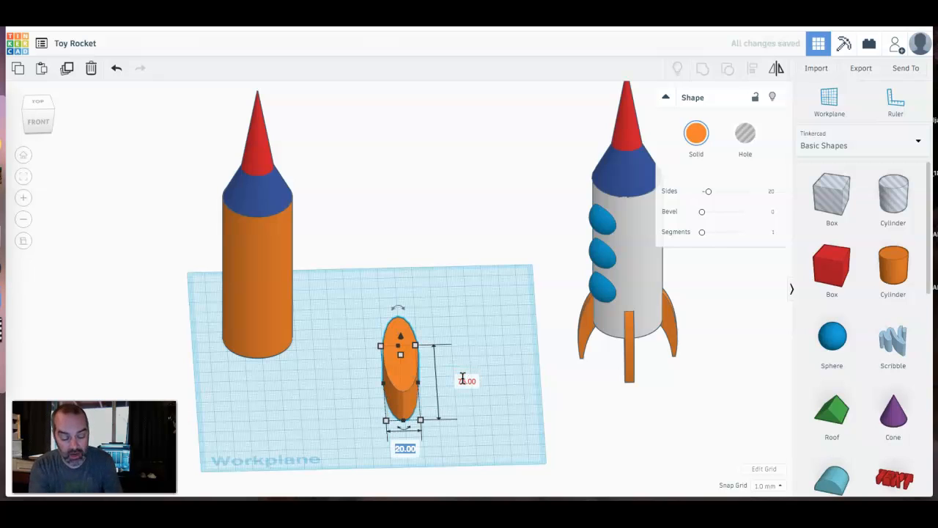
pyautogui.press('Return')
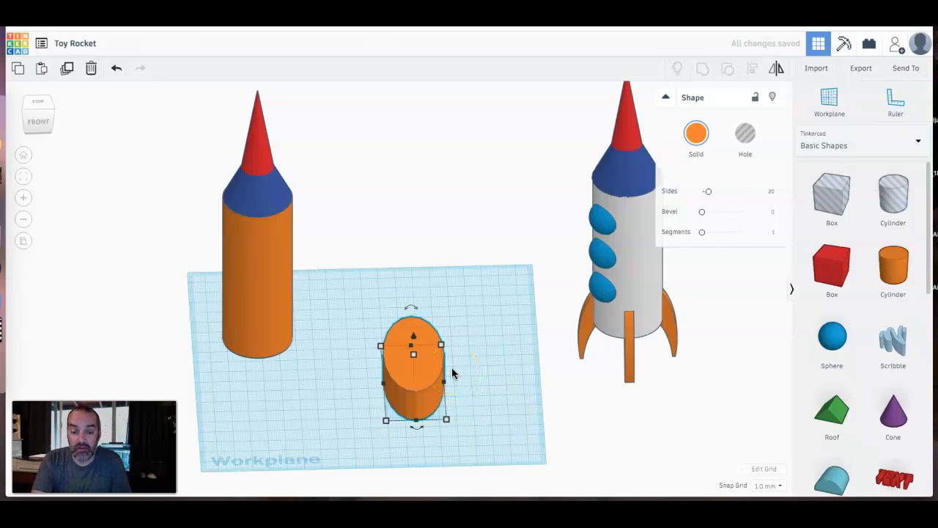
# Add a box hole and stretch it to 50 by 88 mm so it covers the right half of the oval cylinder in top view.
pyautogui.click(36, 108)
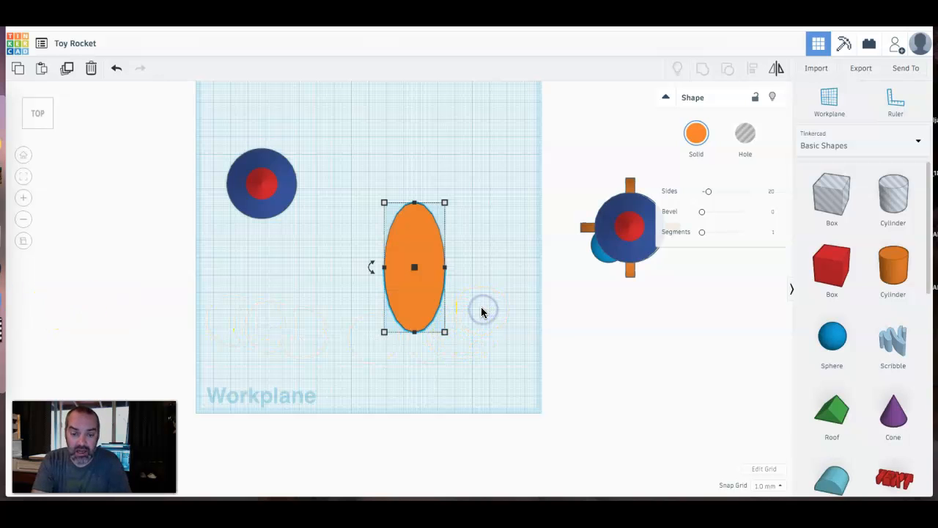
pyautogui.scroll(-2, 473, 313)
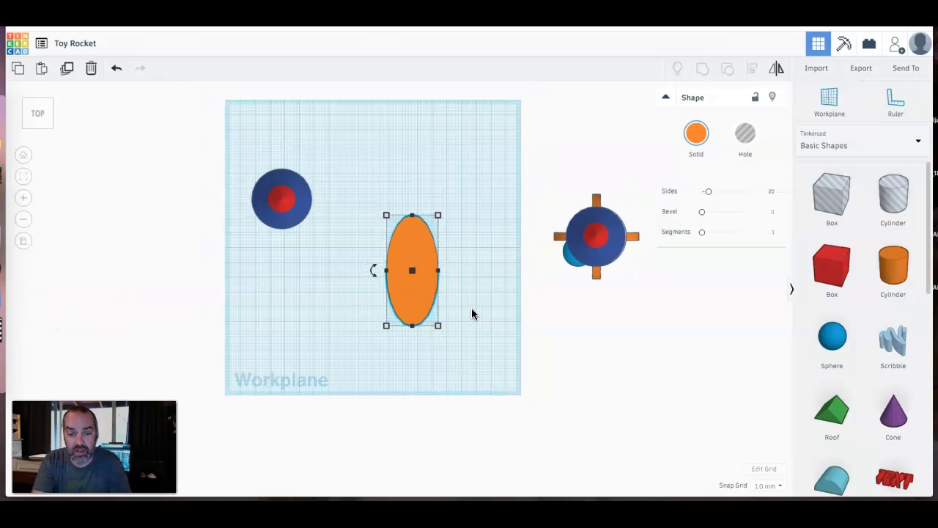
pyautogui.scroll(4, 475, 304)
pyautogui.scroll(-2, 484, 290)
pyautogui.scroll(3, 440, 285)
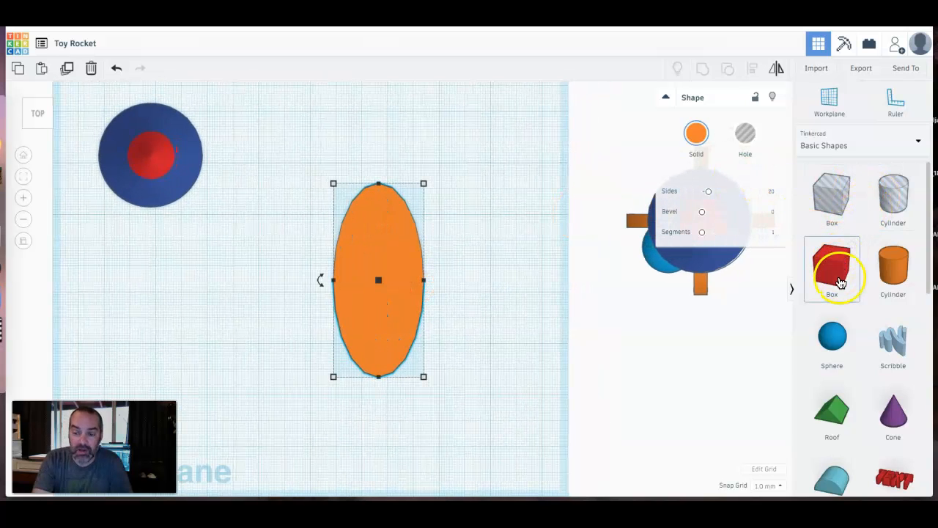
pyautogui.click(839, 198)
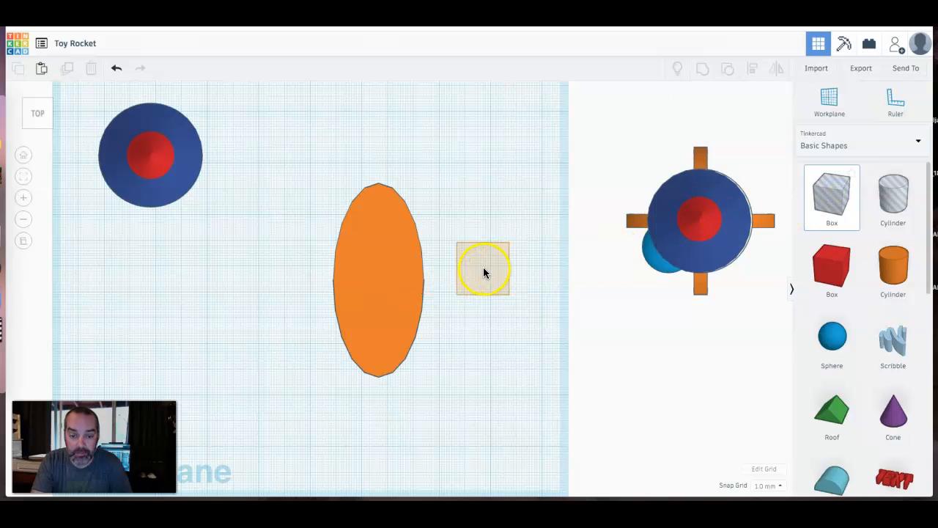
pyautogui.click(484, 270)
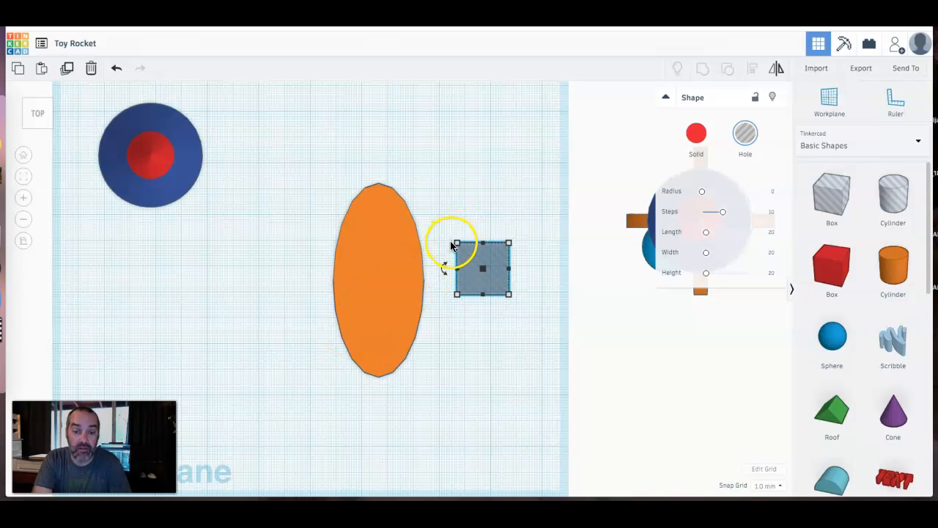
pyautogui.moveTo(456, 243); pyautogui.dragTo(380, 181)
pyautogui.moveTo(380, 295); pyautogui.dragTo(379, 402)
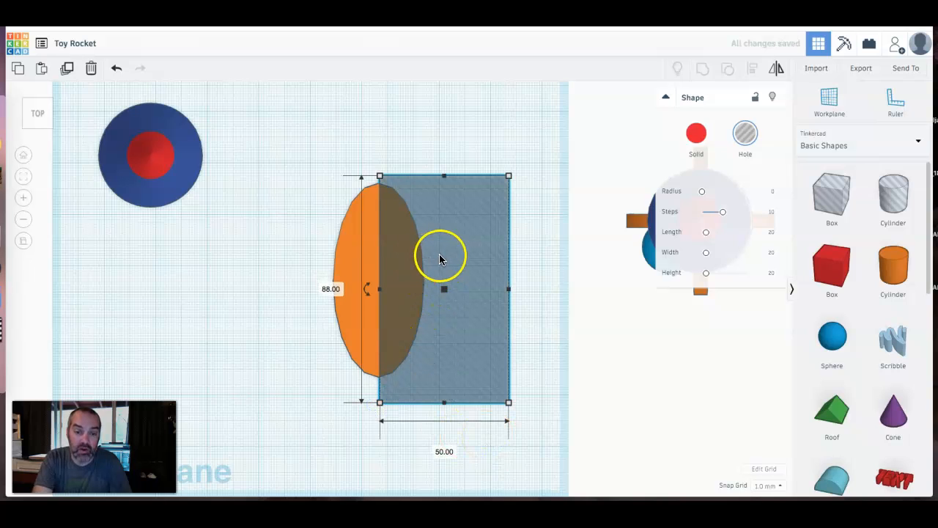
pyautogui.click(253, 259)
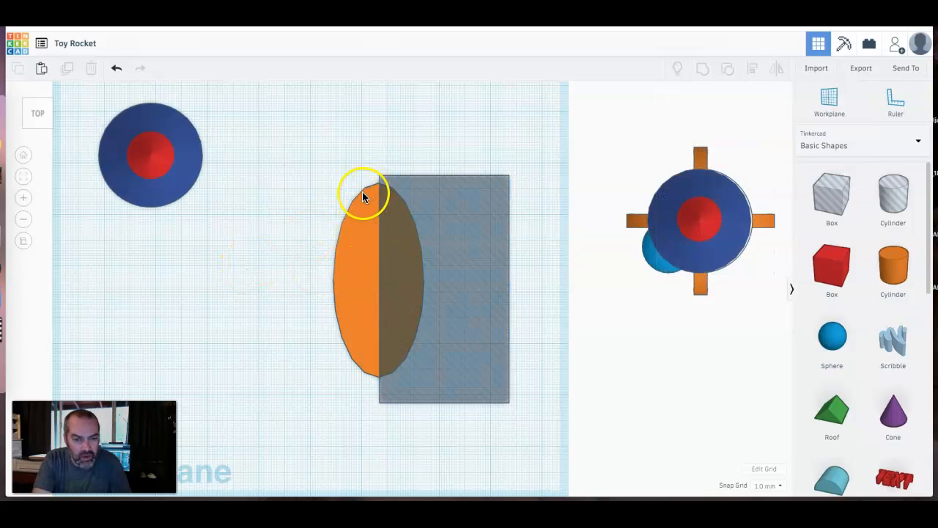
# Smooth the oval cylinder by setting its sides to 64.
pyautogui.click(344, 240)
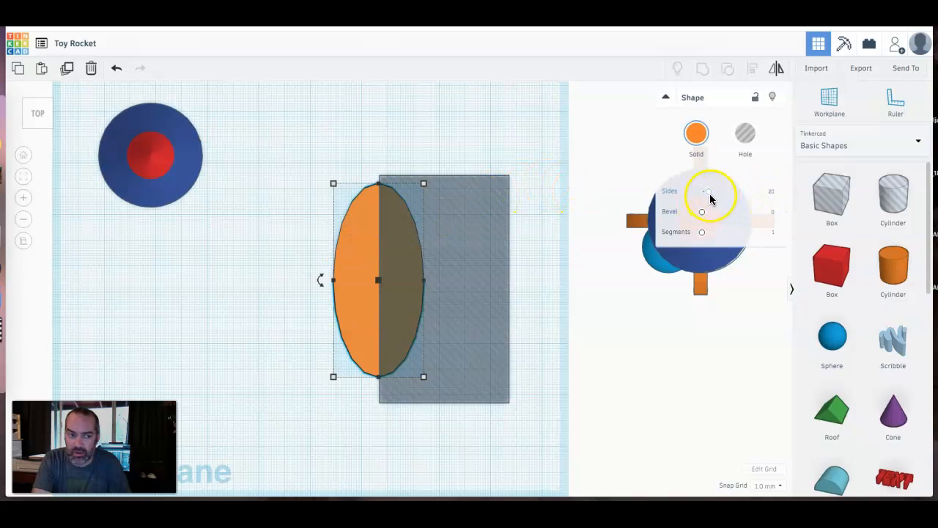
pyautogui.moveTo(708, 194); pyautogui.dragTo(749, 194)
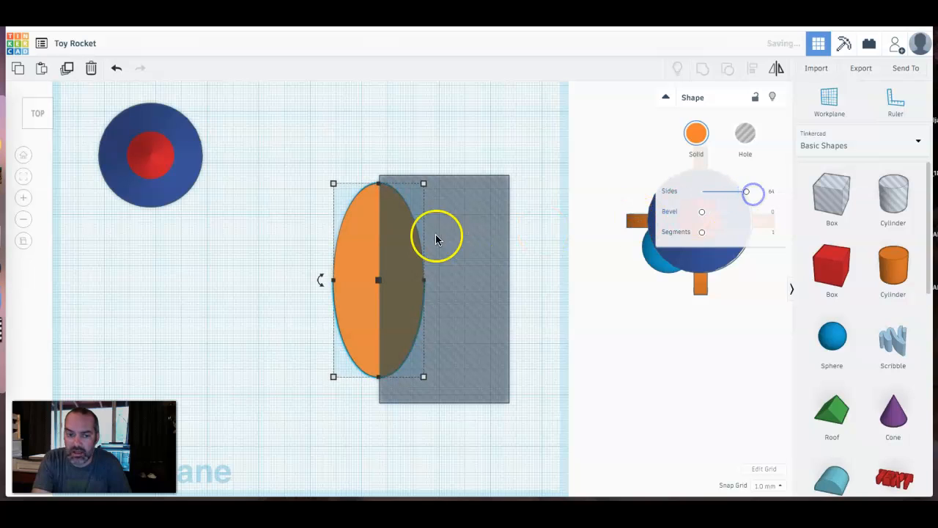
pyautogui.click(311, 242)
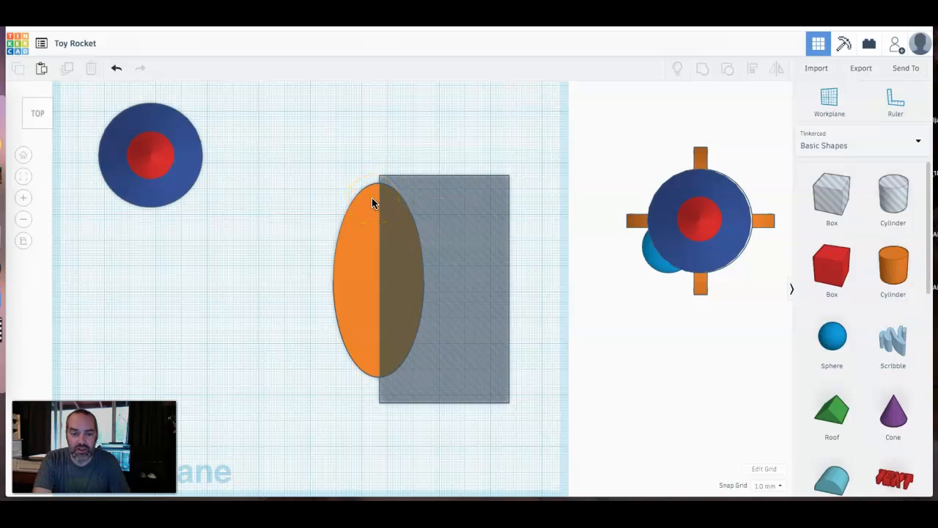
# Duplicate the oval cylinder, place the copy to the right of the box hole, and turn it into a hole.
pyautogui.click(357, 243)
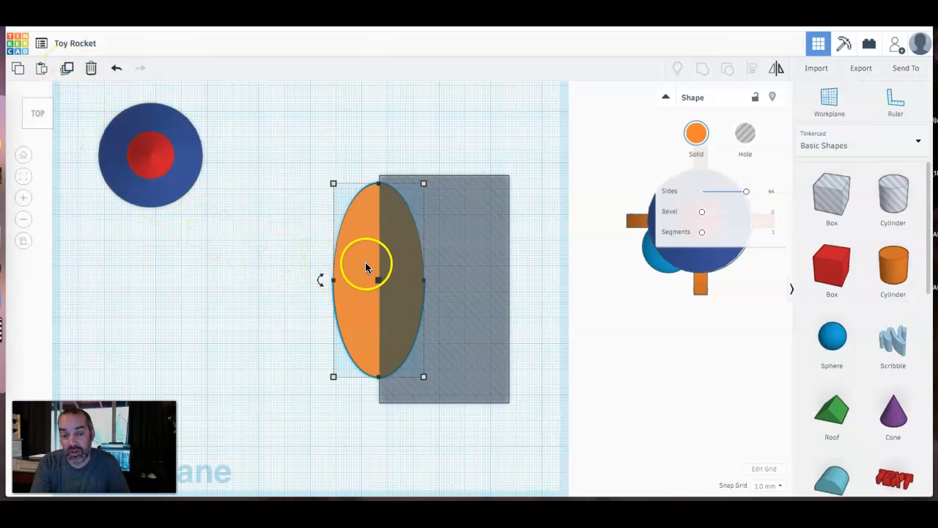
pyautogui.hotkey('ctrl', 'd')
pyautogui.moveTo(368, 264); pyautogui.dragTo(558, 329)
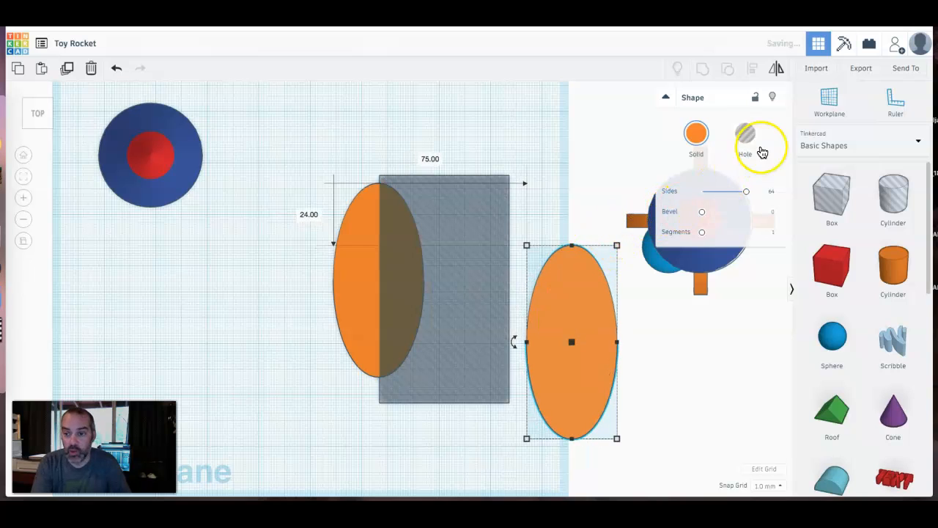
pyautogui.click(753, 138)
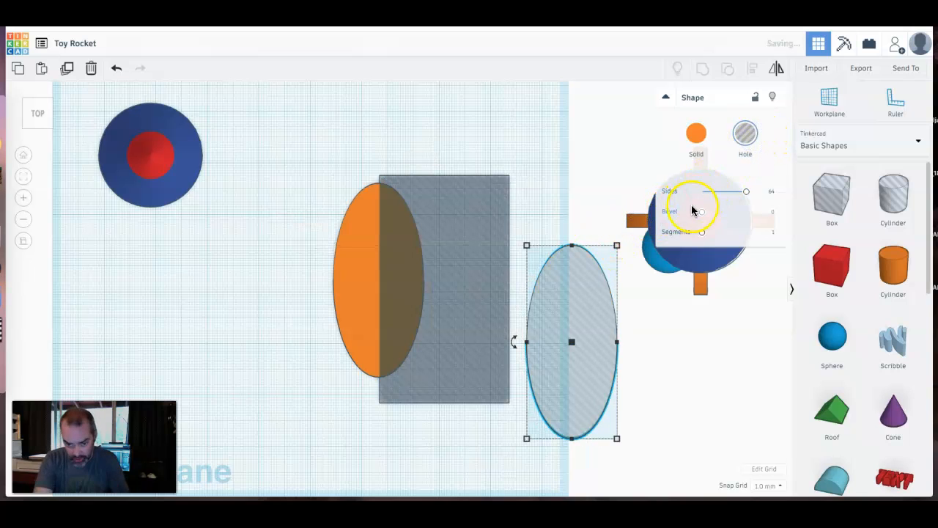
# Move the oval hole about 72 mm left and 7 mm up so it overlaps the solid oval, leaving a curved fin shape at its upper left.
pyautogui.moveTo(598, 285); pyautogui.dragTo(418, 272)
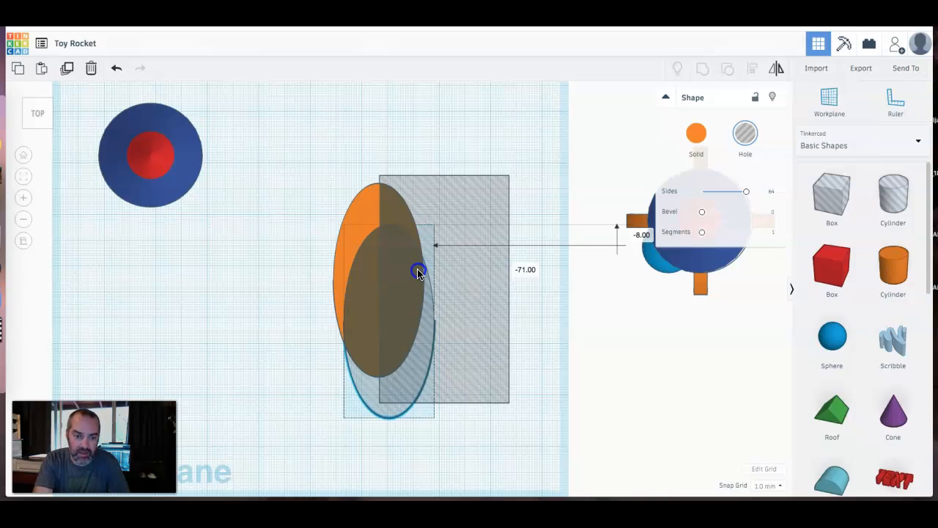
pyautogui.moveTo(418, 273); pyautogui.dragTo(415, 275)
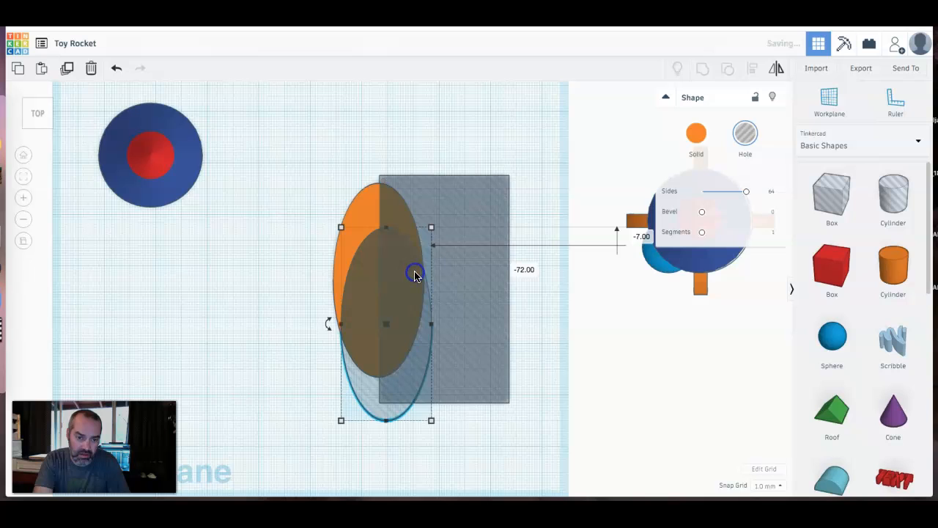
pyautogui.click(213, 358)
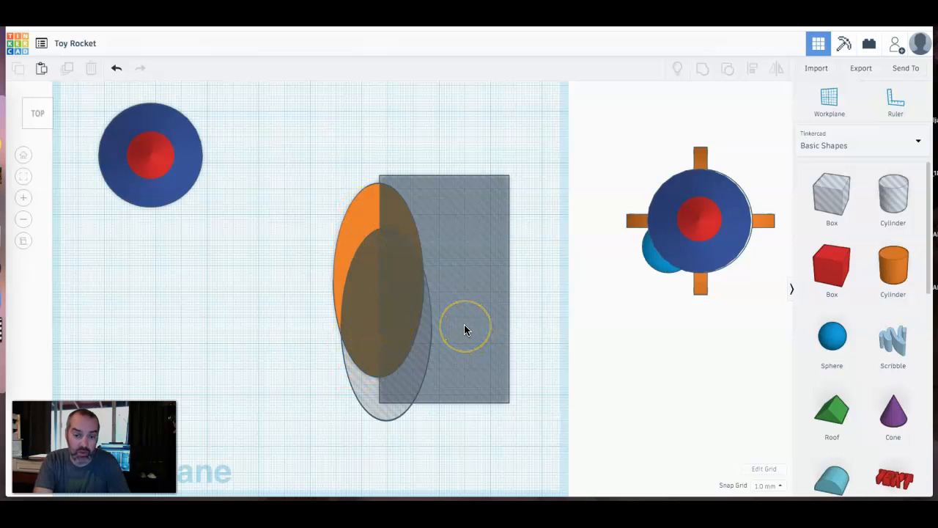
# Group the oval cylinder with the box hole and the oval hole to cut out the curved fin.
pyautogui.moveTo(277, 130); pyautogui.dragTo(542, 466)
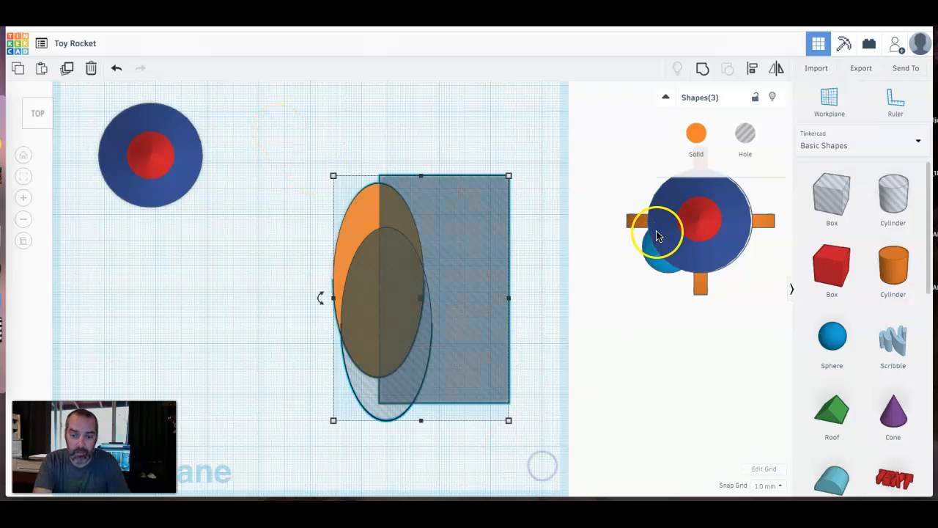
pyautogui.click(707, 70)
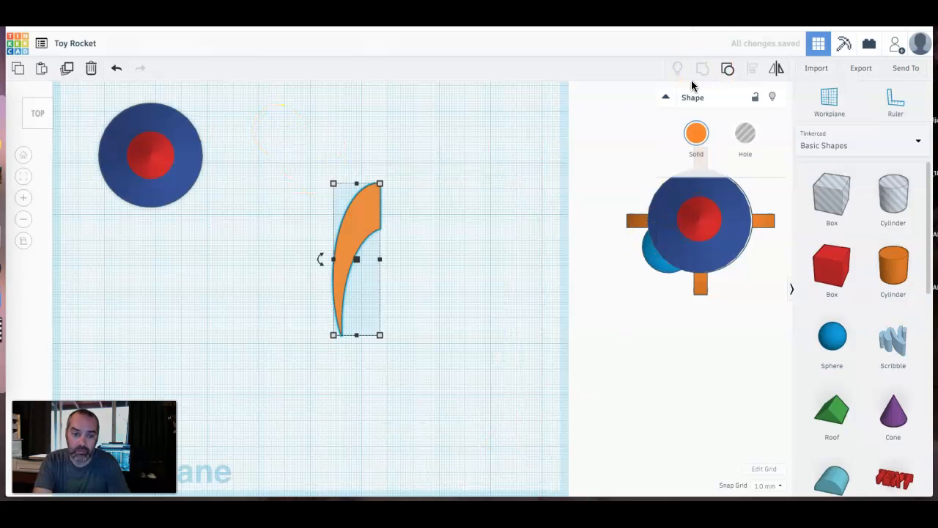
pyautogui.click(446, 222)
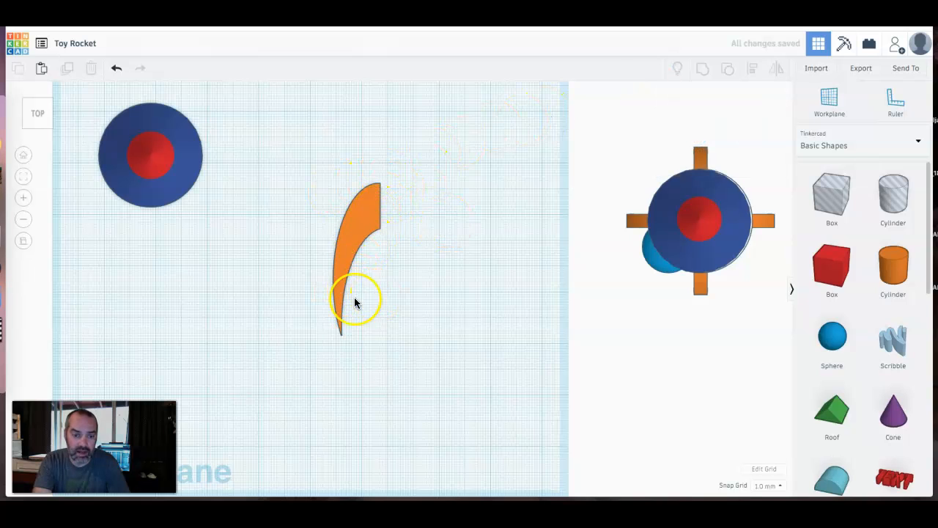
# Reduce the curved fin's height to 5 mm.
pyautogui.moveTo(350, 334); pyautogui.dragTo(414, 253, button='right')
pyautogui.click(350, 329)
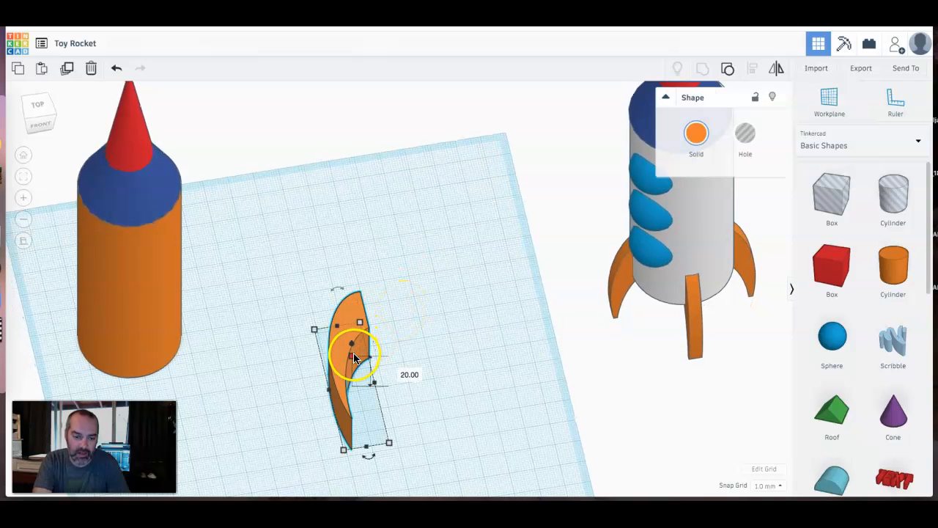
pyautogui.click(352, 359)
pyautogui.moveTo(352, 364); pyautogui.dragTo(354, 380)
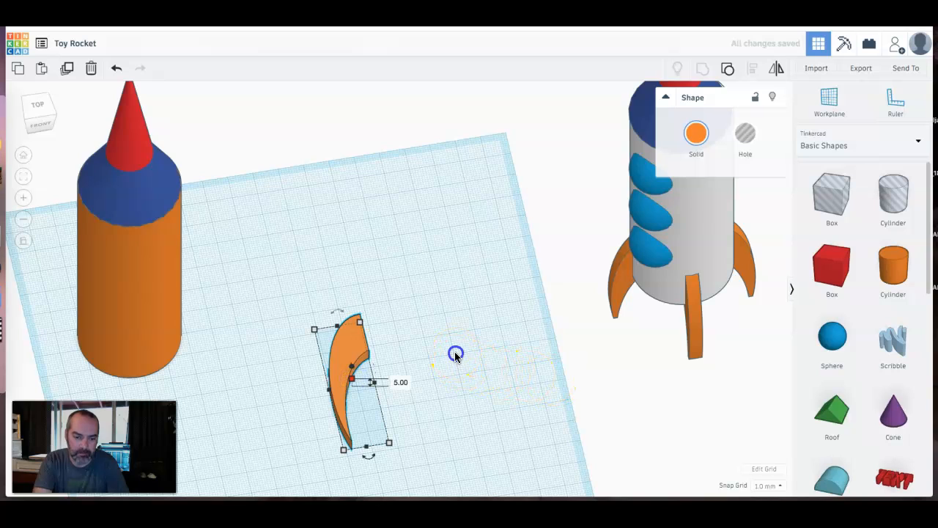
pyautogui.click(455, 355)
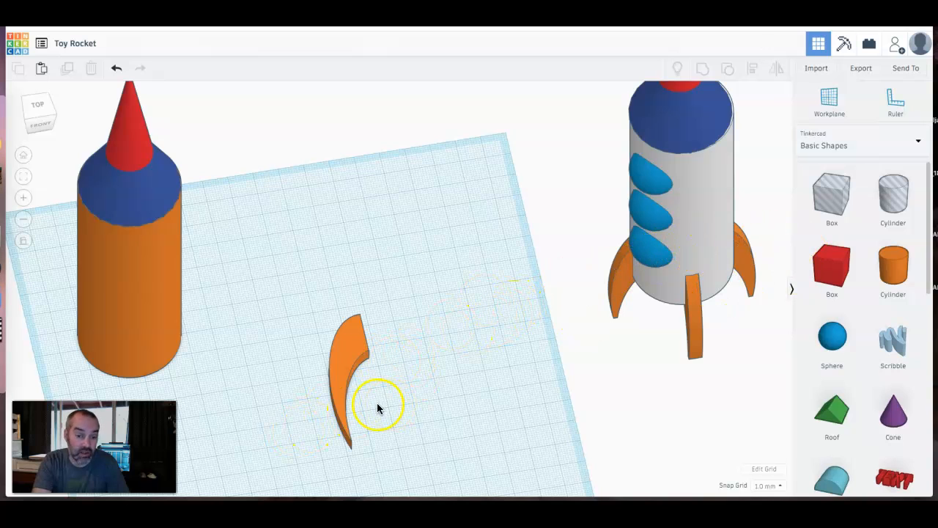
# Duplicate the fin, mirror the copy left to right, and move it 33 mm to the right of the original.
pyautogui.click(356, 346)
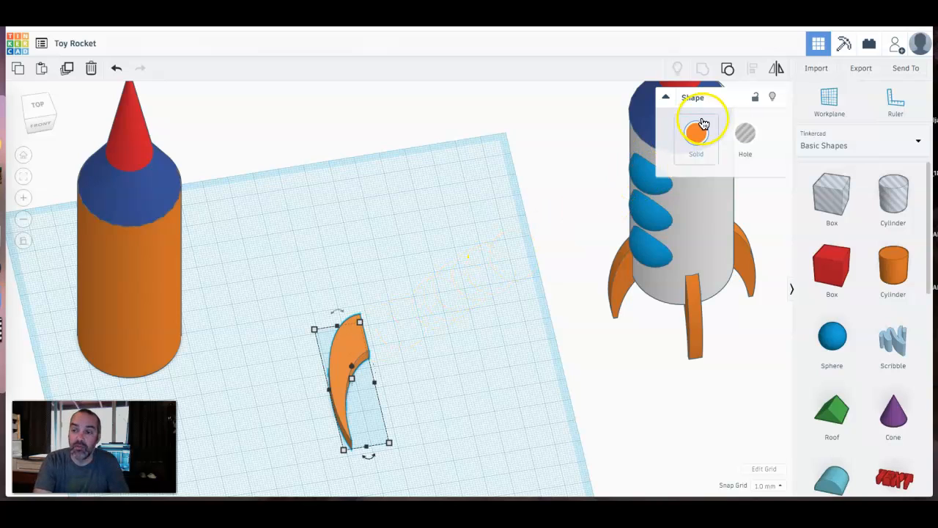
pyautogui.click(778, 73)
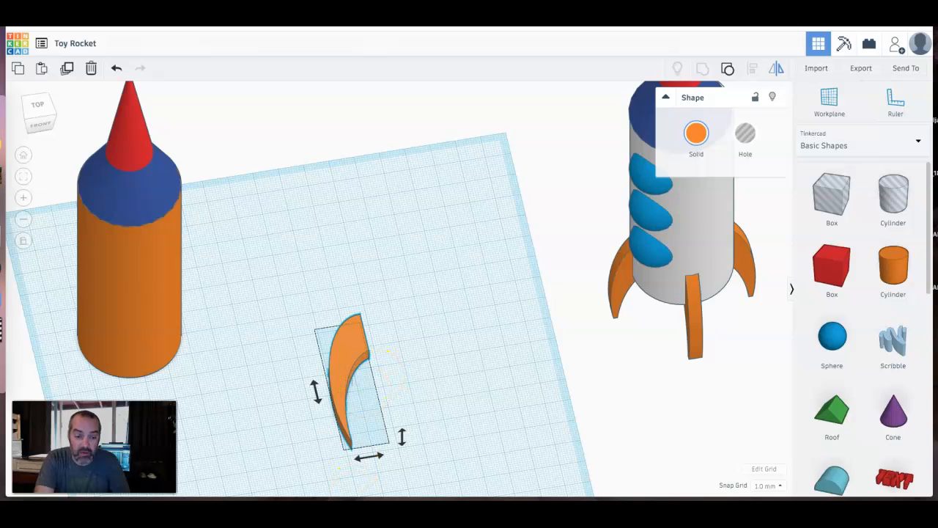
pyautogui.click(317, 400)
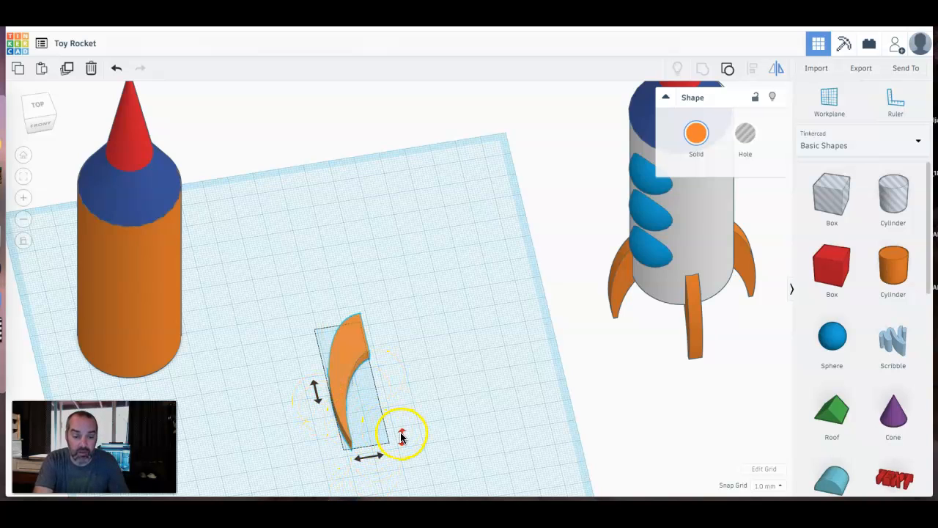
pyautogui.click(367, 457)
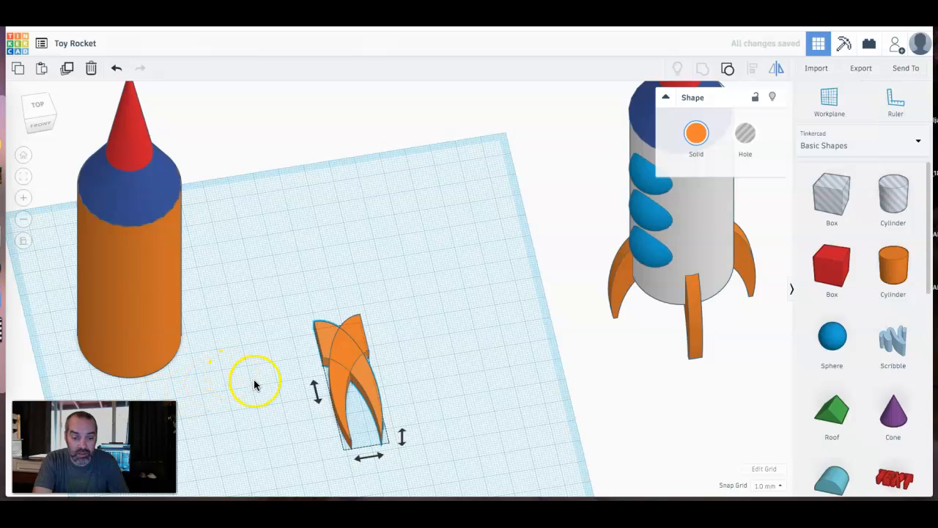
pyautogui.click(365, 375)
pyautogui.moveTo(378, 376); pyautogui.dragTo(446, 355)
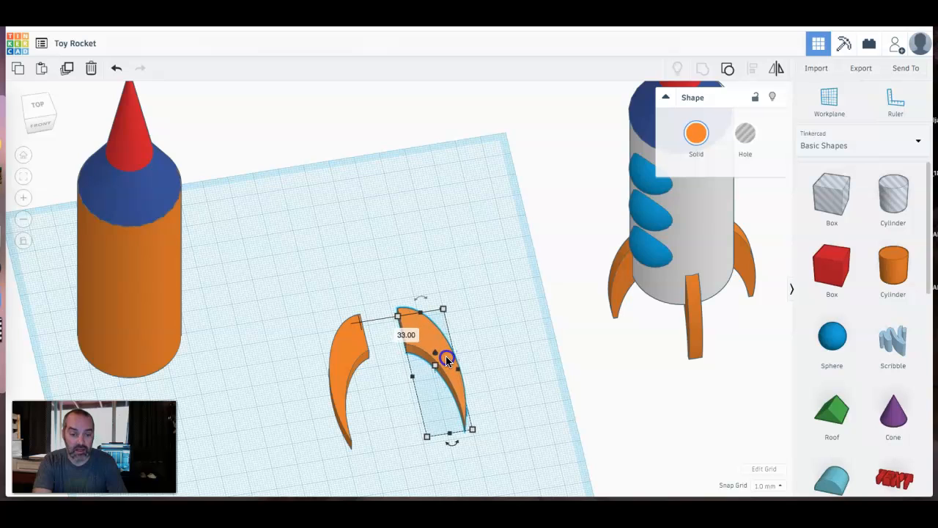
pyautogui.click(495, 341)
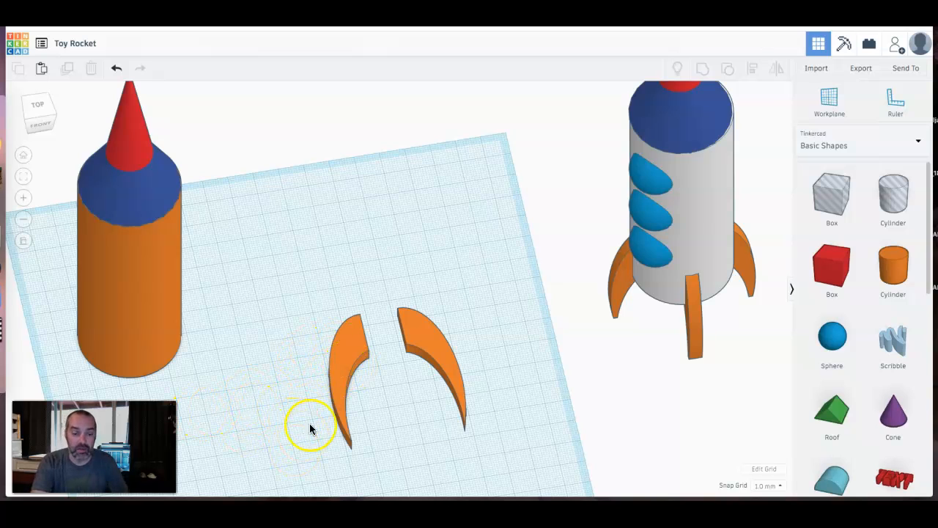
# Recolour the new rocket's cylindrical body light grey to match the finished rocket.
pyautogui.moveTo(274, 423); pyautogui.dragTo(364, 385, button='middle')
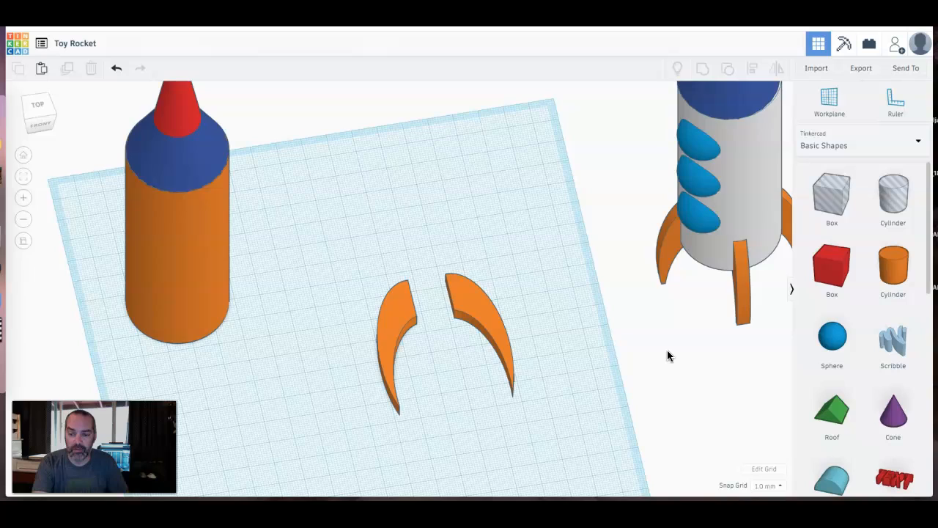
pyautogui.scroll(2, 667, 356)
pyautogui.scroll(-5, 667, 356)
pyautogui.moveTo(638, 359); pyautogui.dragTo(595, 408, button='middle')
pyautogui.click(621, 259)
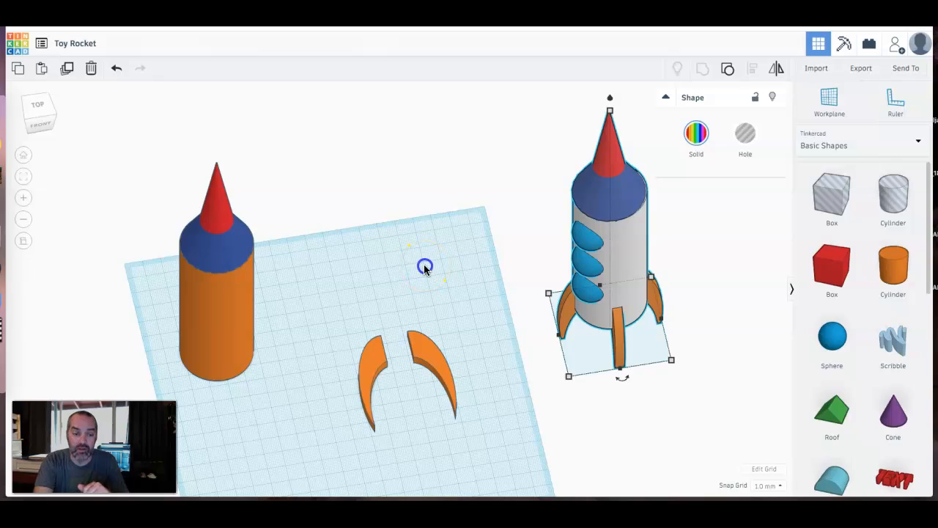
pyautogui.click(424, 264)
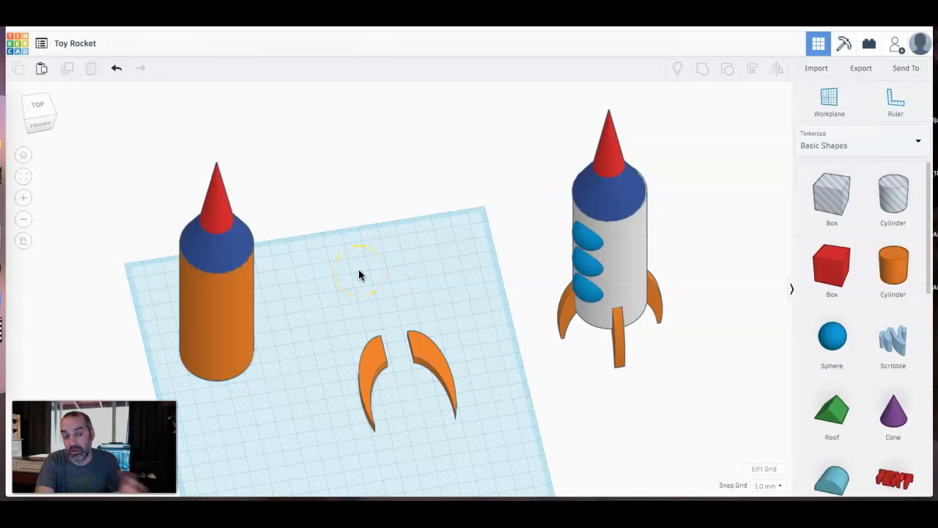
pyautogui.click(235, 311)
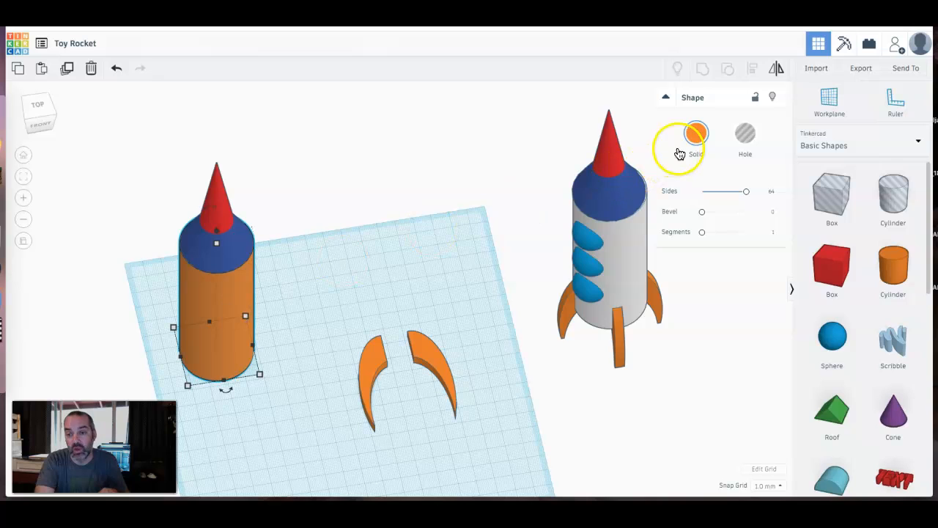
pyautogui.click(695, 137)
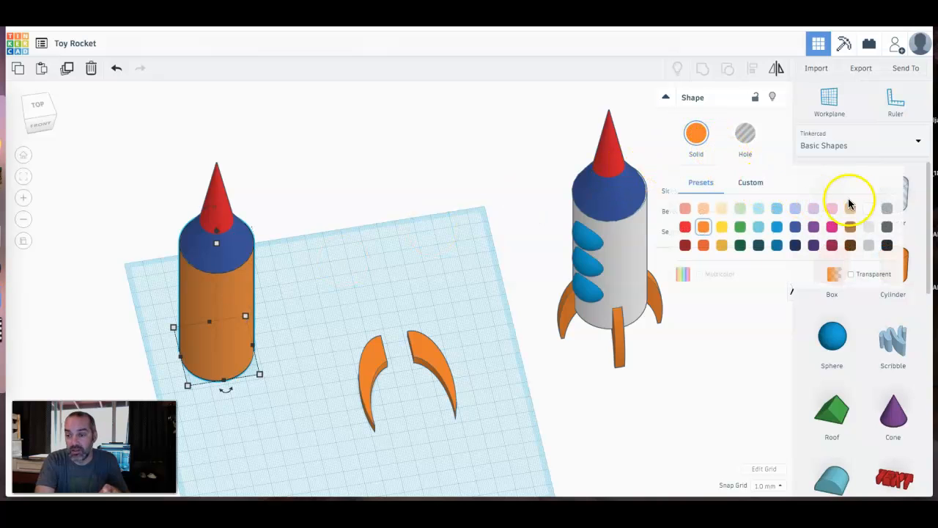
pyautogui.click(869, 227)
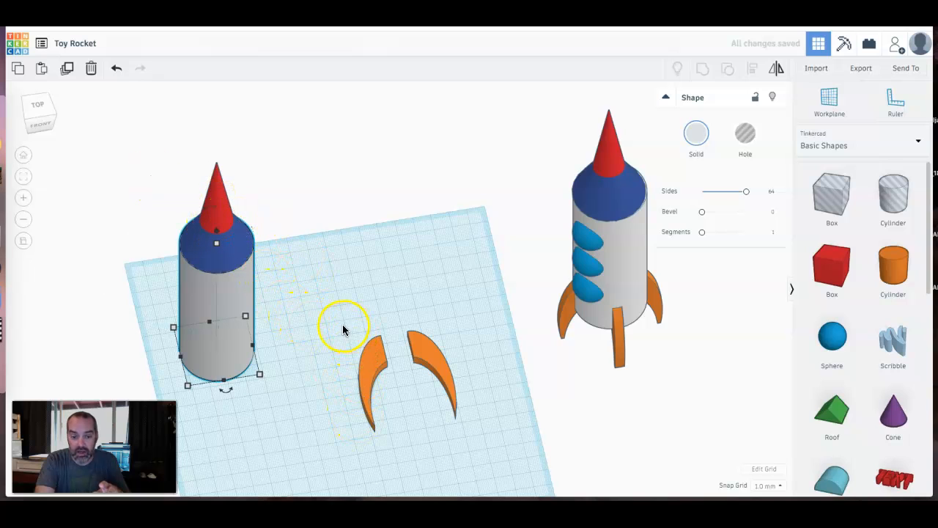
# Recolour both curved fins red.
pyautogui.moveTo(343, 338); pyautogui.dragTo(485, 448)
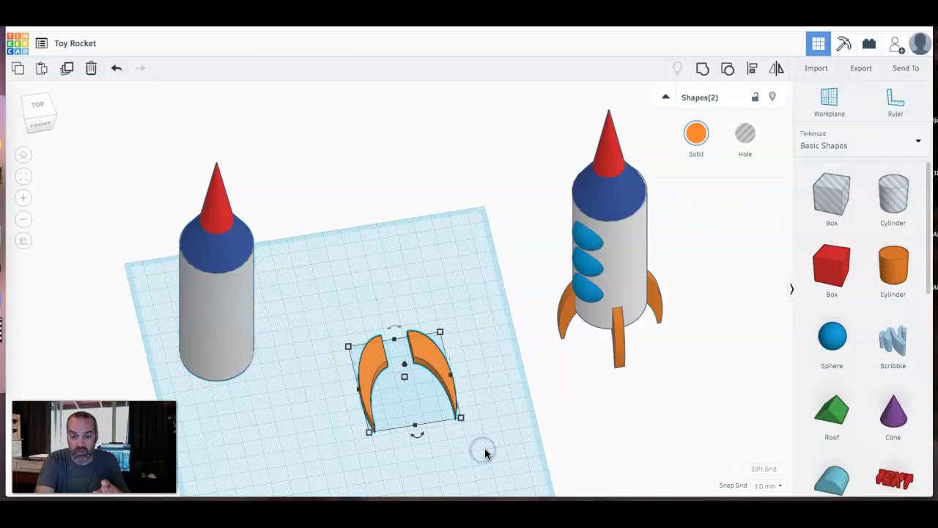
pyautogui.click(700, 137)
pyautogui.click(685, 226)
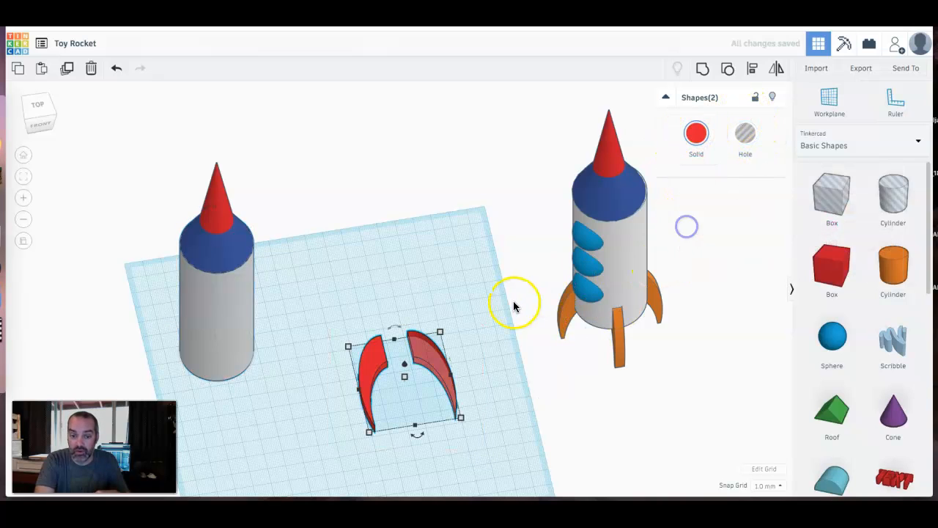
pyautogui.click(480, 318)
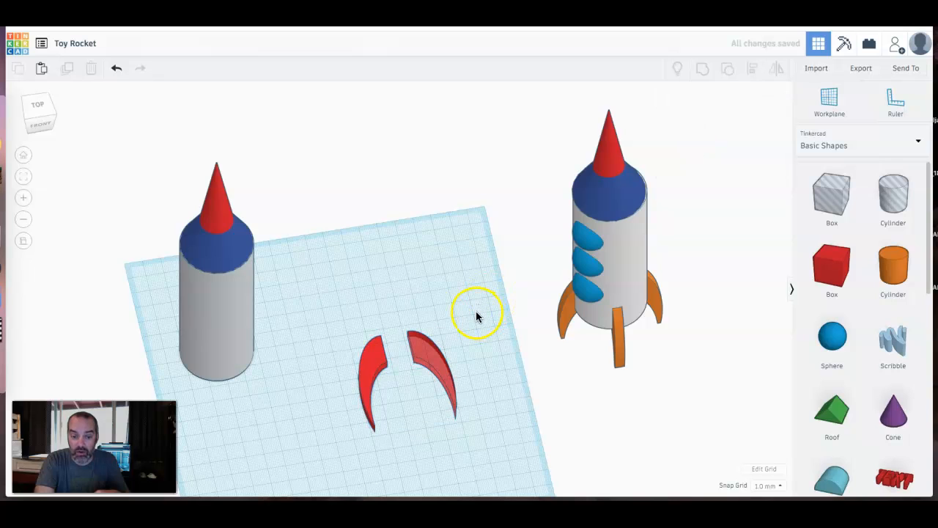
# Group the two nose cones with the body cylinder and make the group multicolor to keep the parts' own colours.
pyautogui.moveTo(112, 111); pyautogui.dragTo(297, 402)
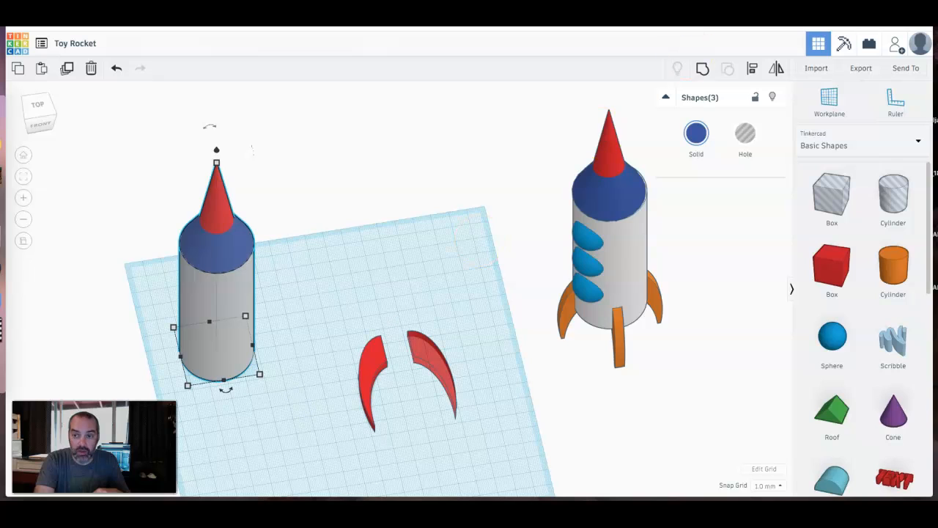
pyautogui.click(702, 72)
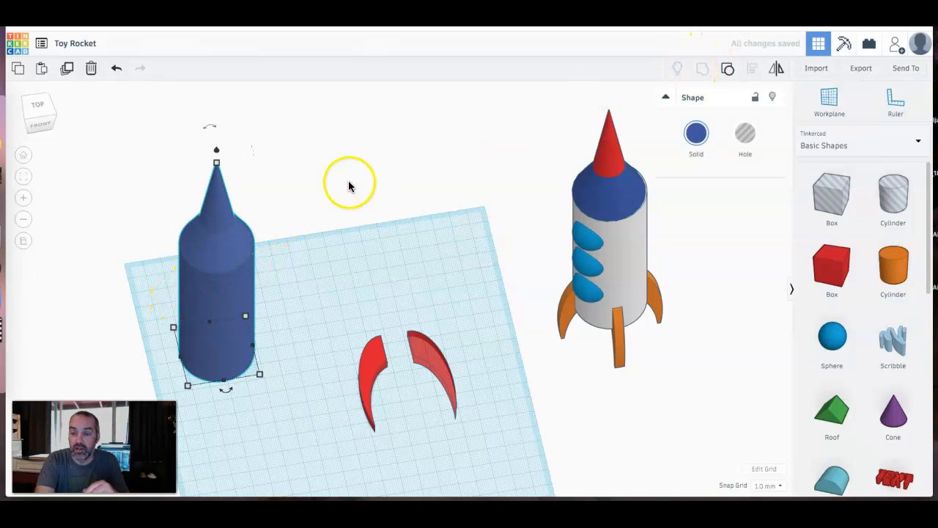
pyautogui.click(697, 135)
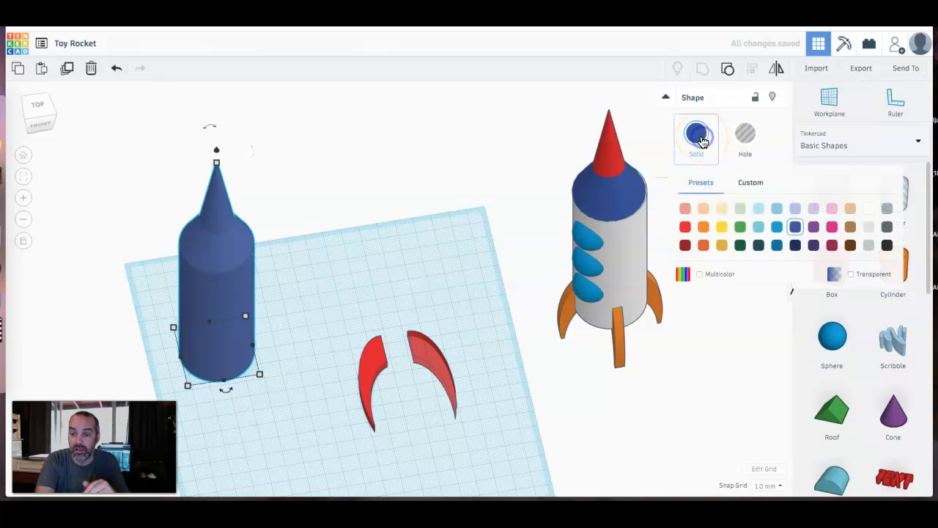
pyautogui.click(700, 274)
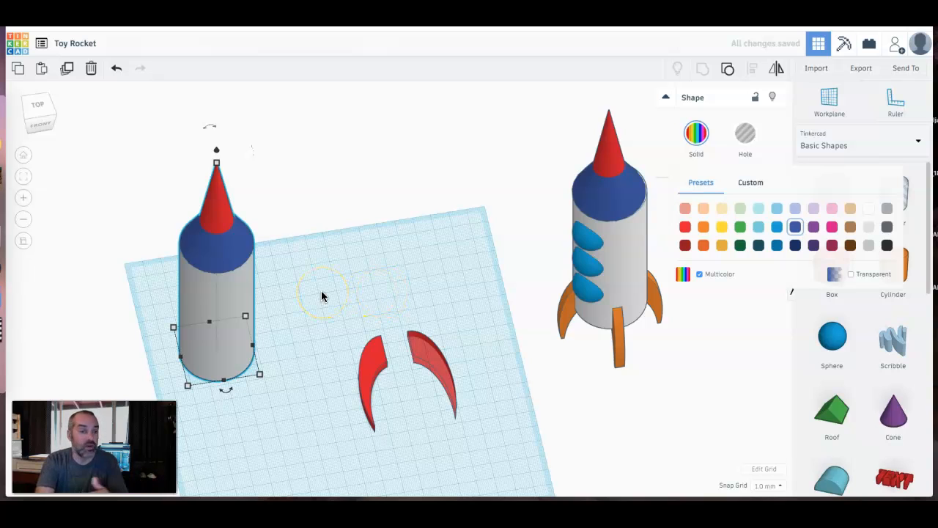
pyautogui.click(253, 294)
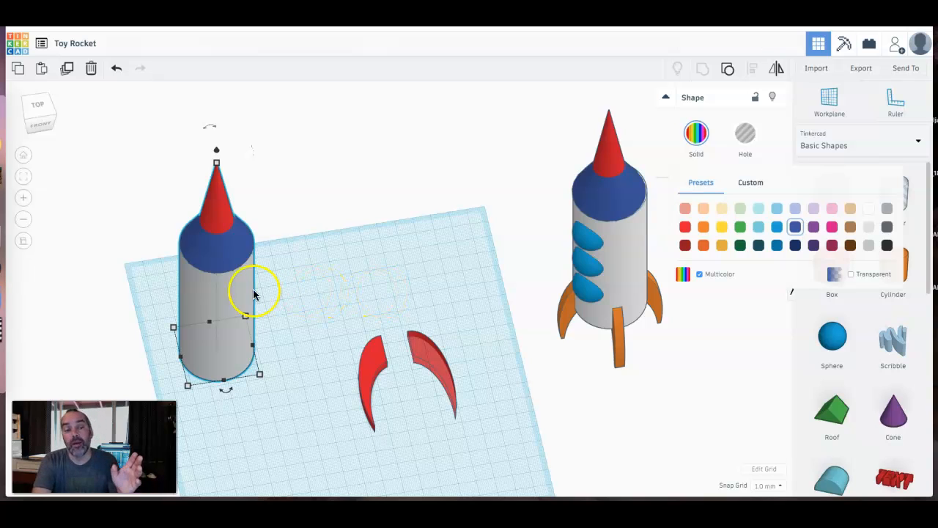
pyautogui.click(234, 287)
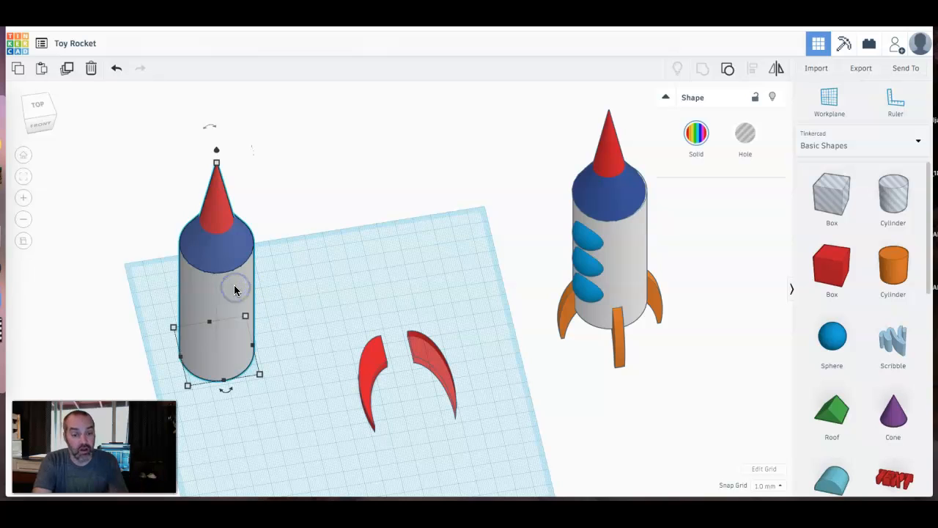
pyautogui.click(318, 264)
# Move both fins together to just in front of the rocket body, shifting them a final 5 mm left and 2 mm forward.
pyautogui.moveTo(279, 323); pyautogui.dragTo(257, 255, button='middle')
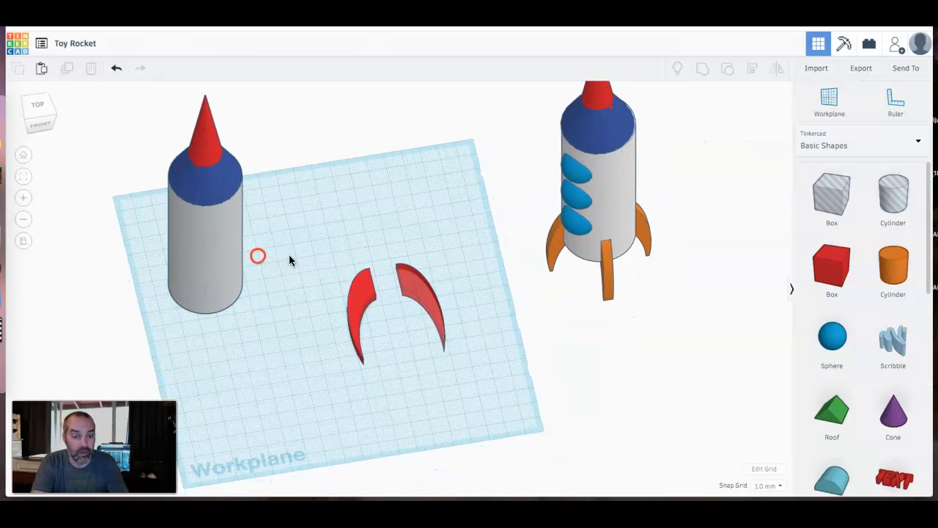
pyautogui.moveTo(315, 265); pyautogui.dragTo(470, 381)
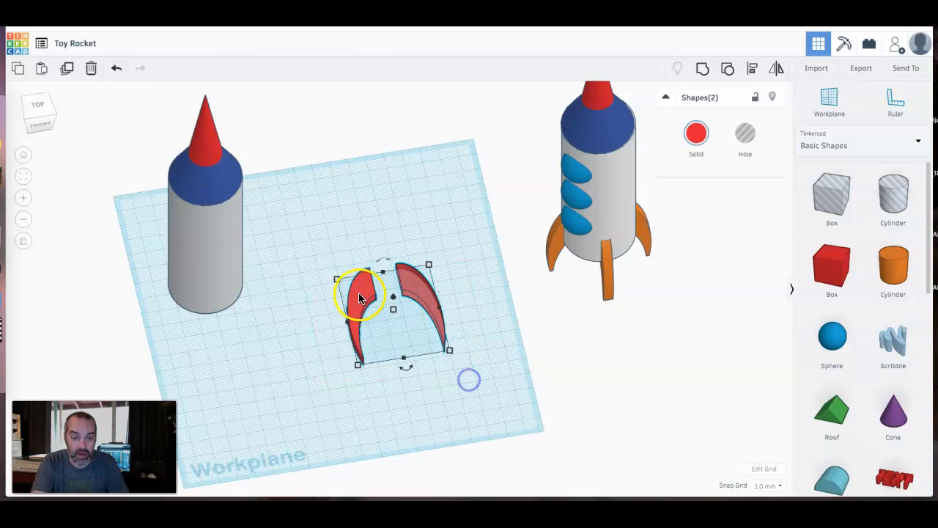
pyautogui.moveTo(358, 296); pyautogui.dragTo(194, 341)
pyautogui.moveTo(161, 323); pyautogui.dragTo(331, 297, button='middle')
pyautogui.moveTo(331, 297); pyautogui.dragTo(293, 277, button='right')
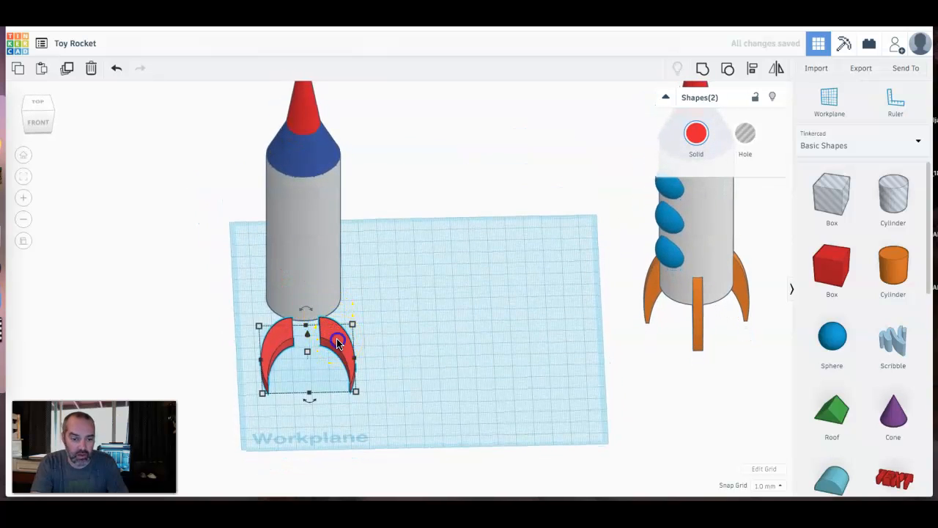
pyautogui.moveTo(335, 343)
pyautogui.mouseDown()
pyautogui.moveTo(324, 335)
pyautogui.moveTo(328, 345)
pyautogui.mouseUp()
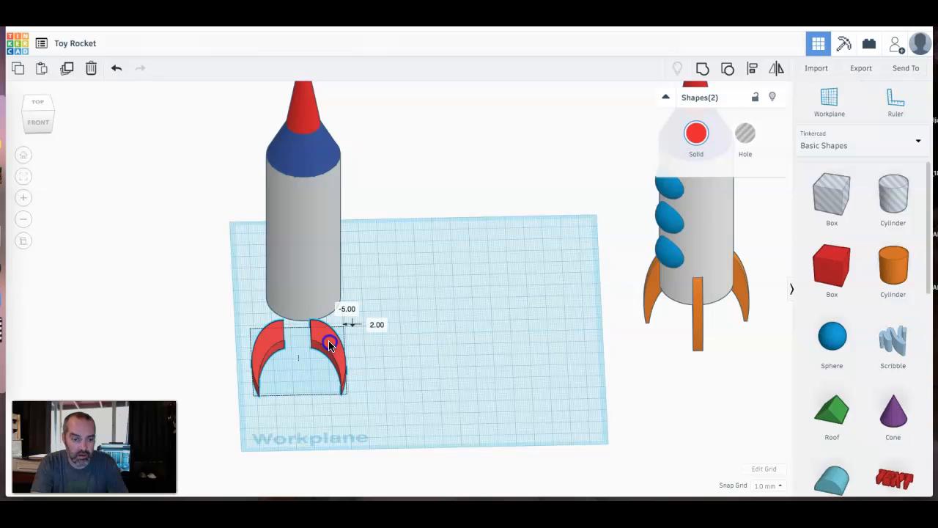
pyautogui.click(471, 341)
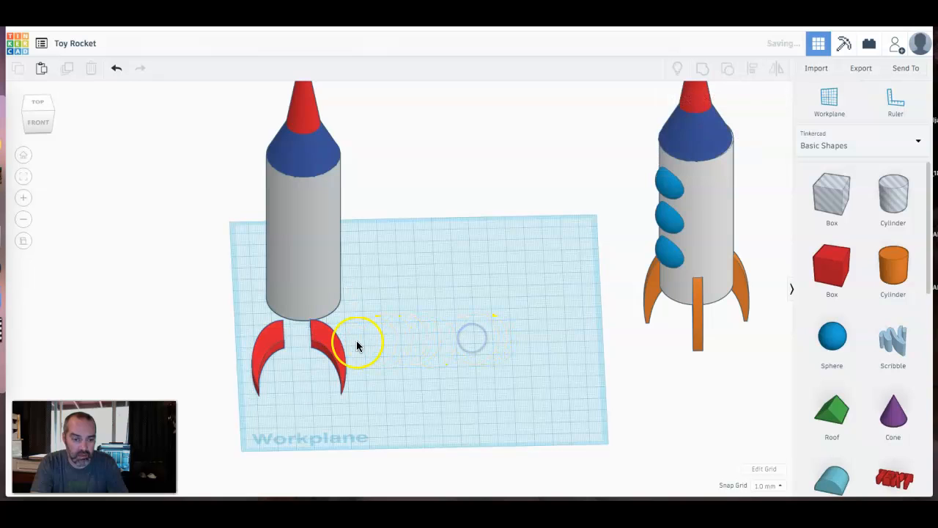
# Move the right fin several millimetres to the right to widen the gap between the two fins.
pyautogui.click(325, 345)
pyautogui.click(357, 328)
pyautogui.press('Right')
pyautogui.press('Right')
pyautogui.press('Right')
pyautogui.press('Right')
pyautogui.press('Right')
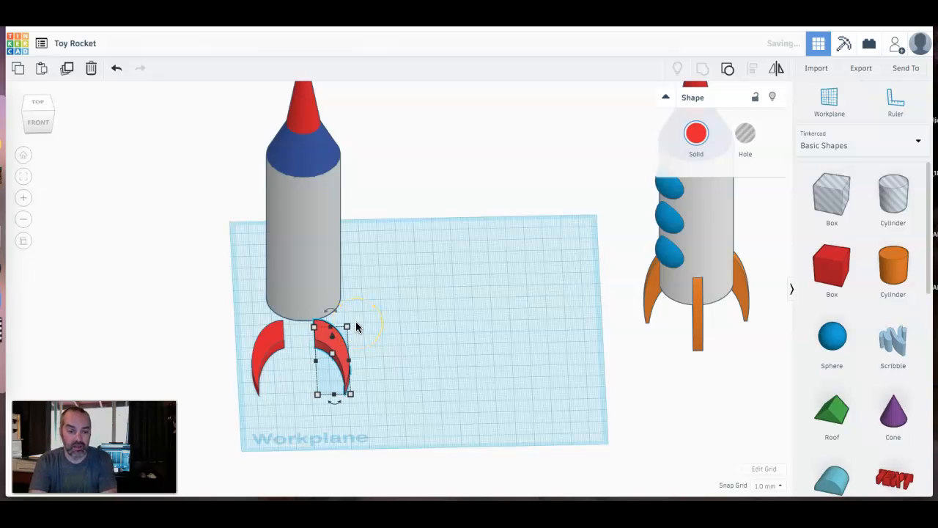
pyautogui.press('Right')
pyautogui.press('Right')
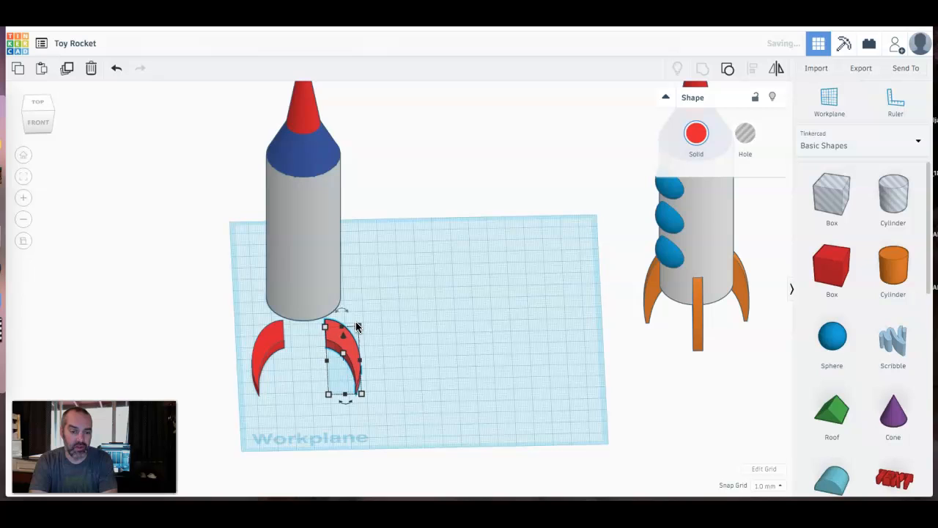
pyautogui.click(415, 316)
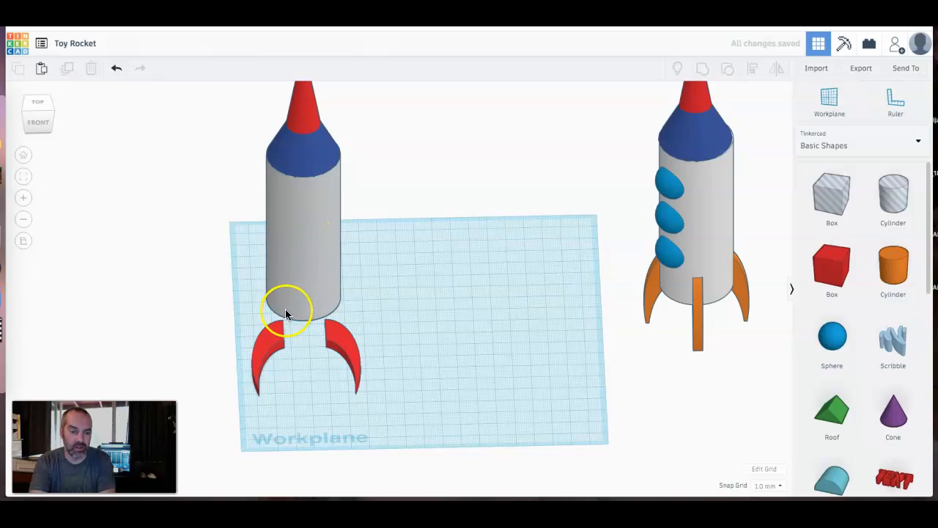
# Group the two red fins in front of the rocket body into one object.
pyautogui.click(274, 334)
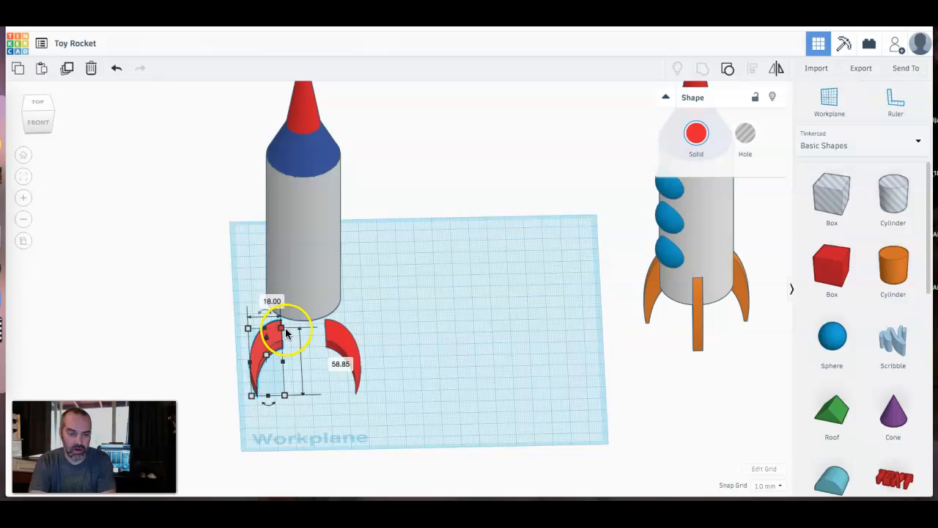
pyautogui.keyDown('shift'); pyautogui.click(340, 334); pyautogui.keyUp('shift')
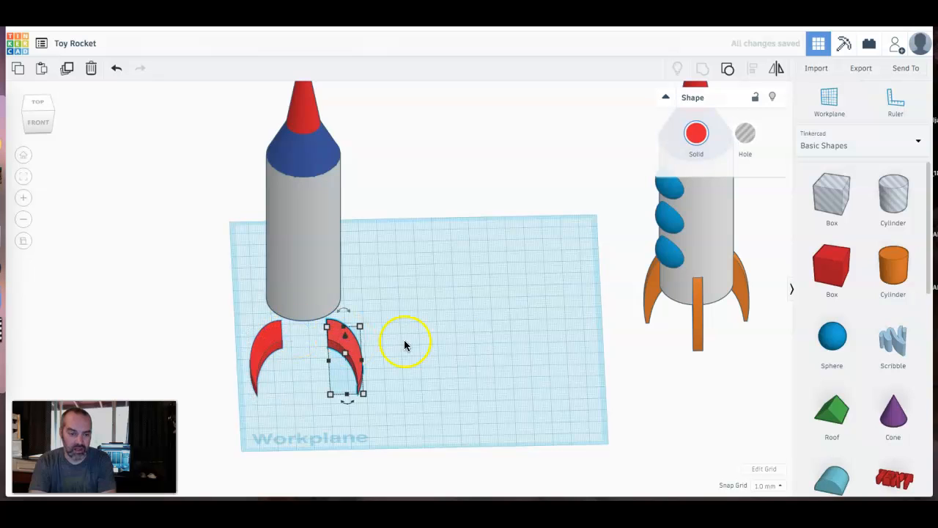
pyautogui.click(427, 330)
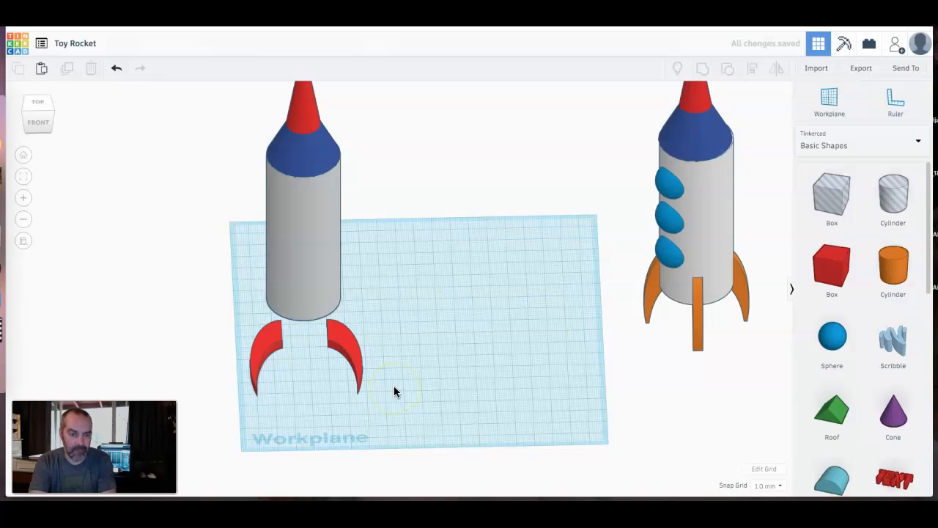
pyautogui.moveTo(390, 417); pyautogui.dragTo(220, 322)
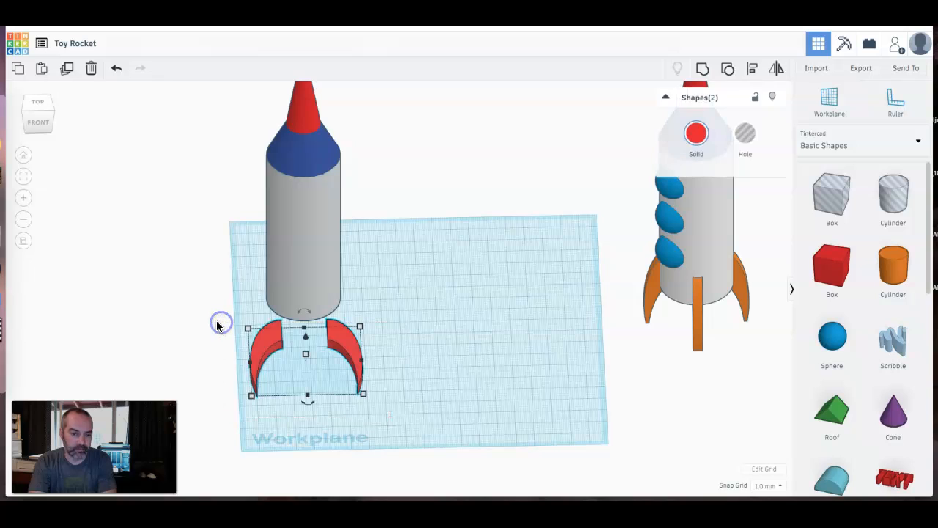
pyautogui.click(703, 74)
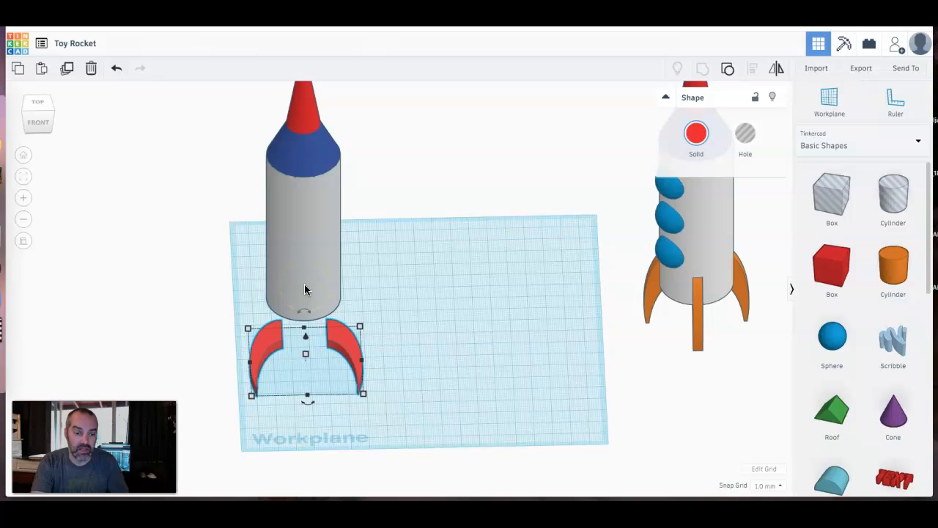
# Rotate the grouped fins 90° so they stand upright with their tips pointing down.
pyautogui.moveTo(305, 313)
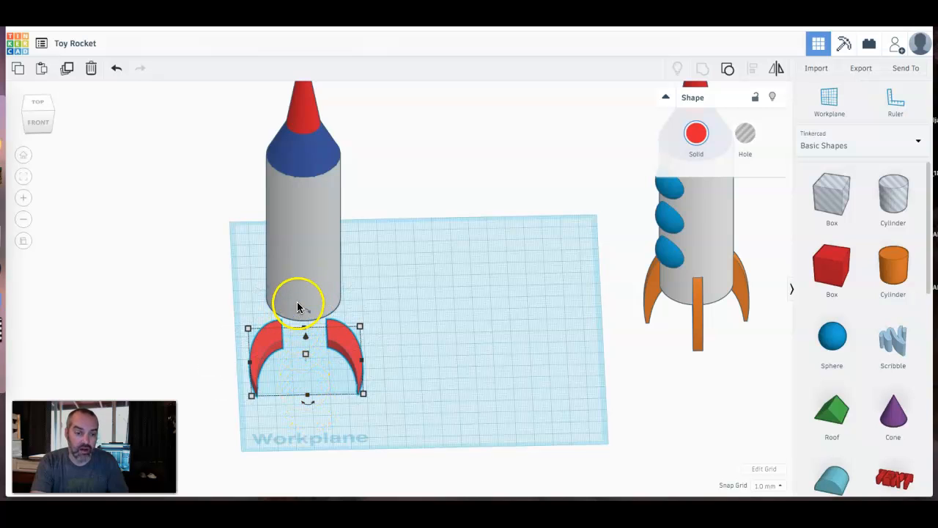
pyautogui.moveTo(299, 369)
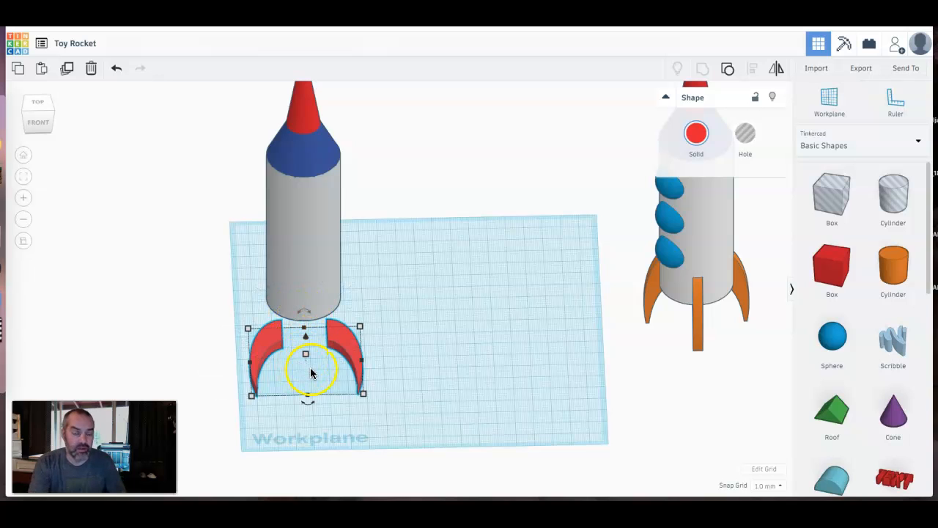
pyautogui.moveTo(346, 409)
pyautogui.mouseDown(button='right')
pyautogui.moveTo(277, 408)
pyautogui.moveTo(268, 404)
pyautogui.moveTo(275, 392)
pyautogui.mouseUp(button='right')
pyautogui.moveTo(265, 340); pyautogui.dragTo(272, 311)
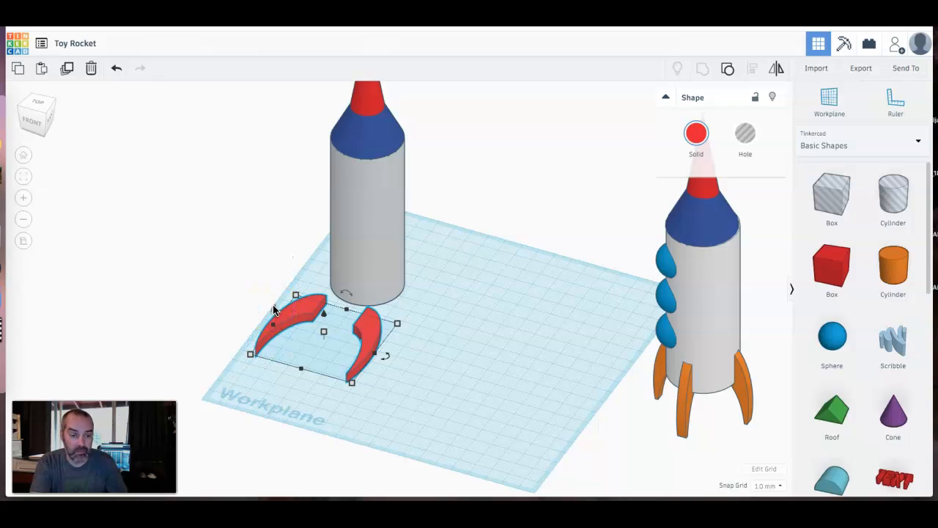
pyautogui.moveTo(273, 312); pyautogui.dragTo(273, 253)
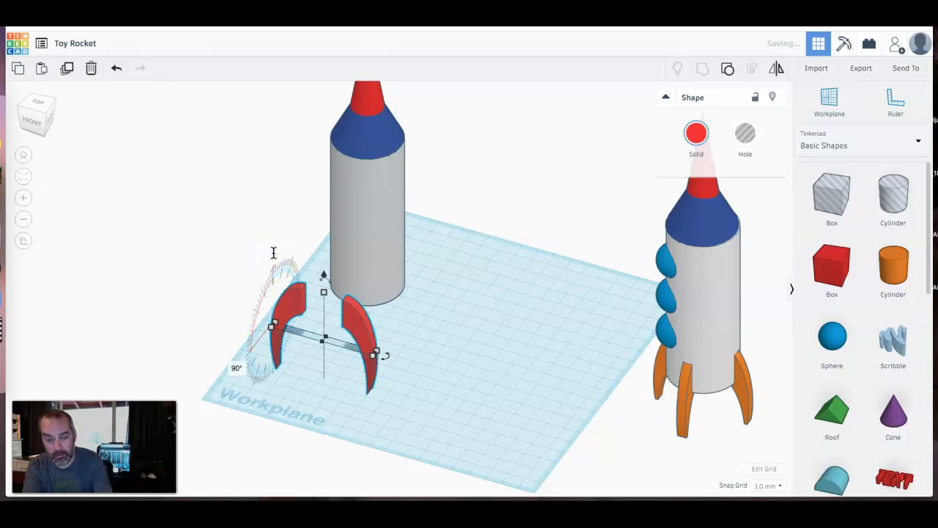
pyautogui.moveTo(387, 387); pyautogui.dragTo(392, 376)
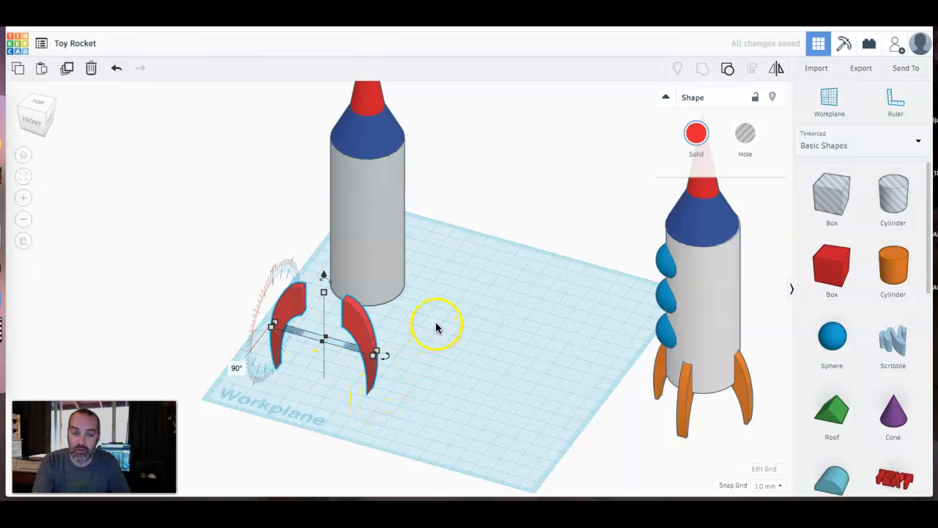
pyautogui.click(430, 371)
# Align the fin pair with the rocket body, centring them on each other left to right and front to back.
pyautogui.moveTo(429, 371); pyautogui.dragTo(406, 409, button='right')
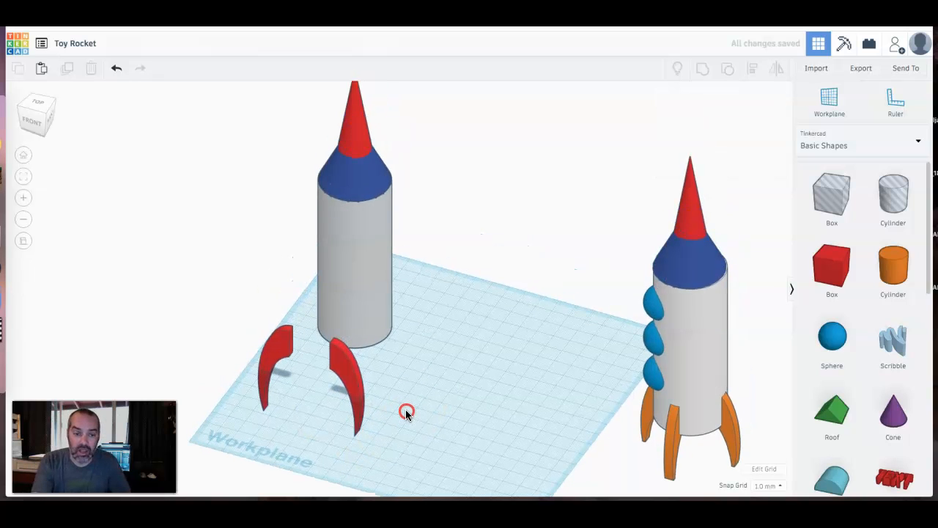
pyautogui.moveTo(494, 470); pyautogui.dragTo(218, 97)
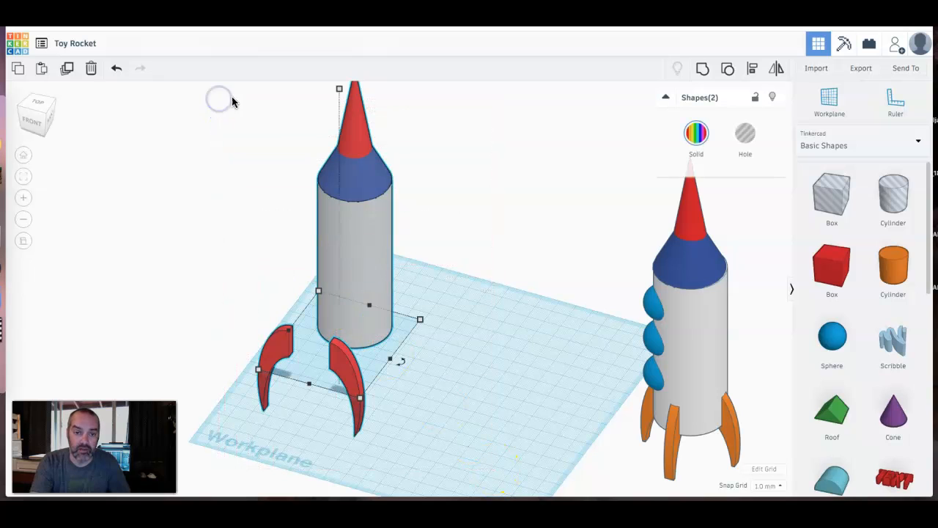
pyautogui.click(751, 67)
pyautogui.click(304, 393)
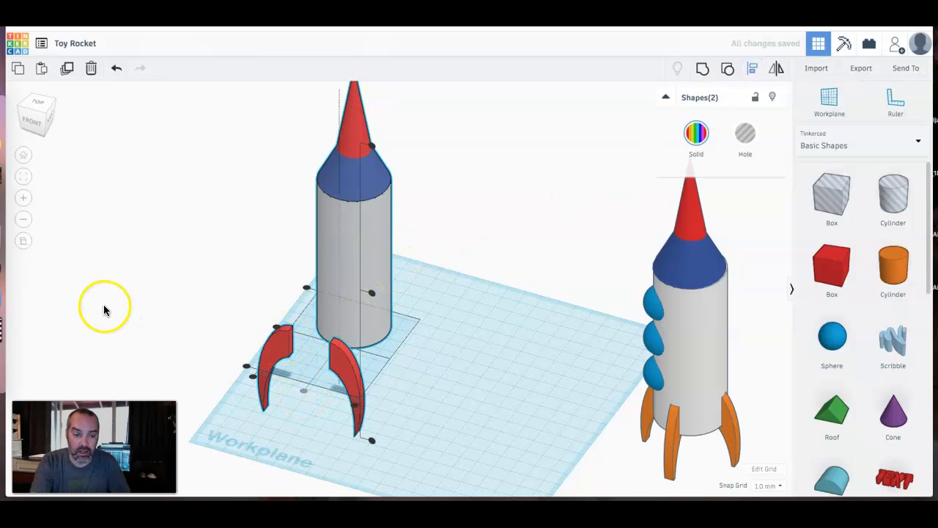
pyautogui.click(277, 329)
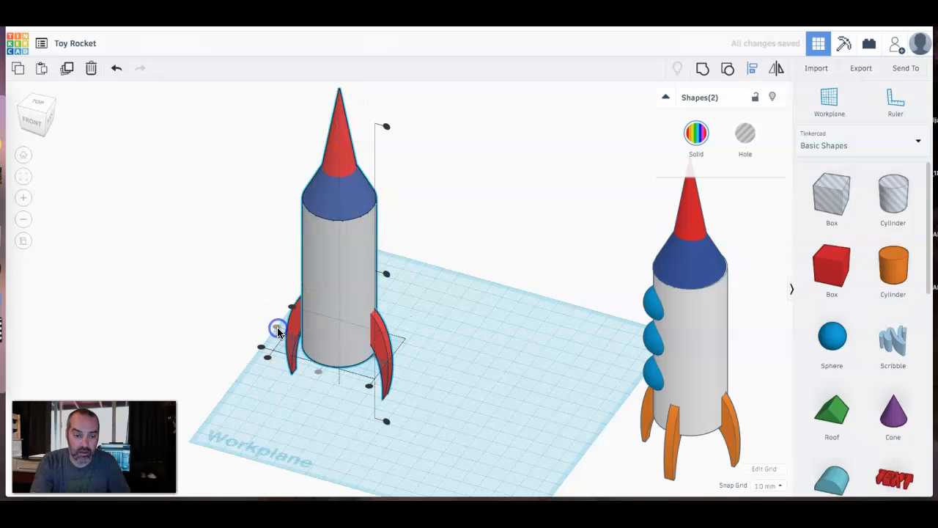
pyautogui.click(427, 374)
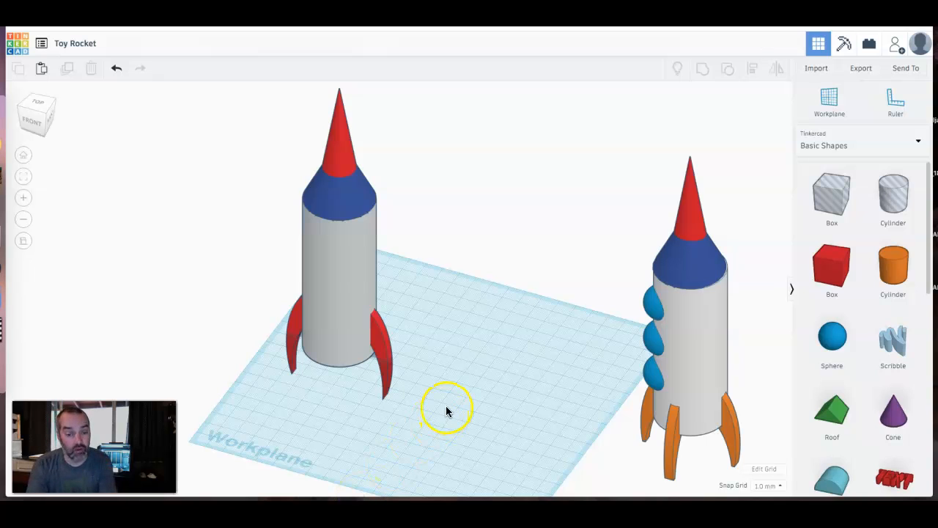
# Duplicate the fin pair in place and rotate the copy 90° about the vertical axis to make four fins.
pyautogui.click(382, 345)
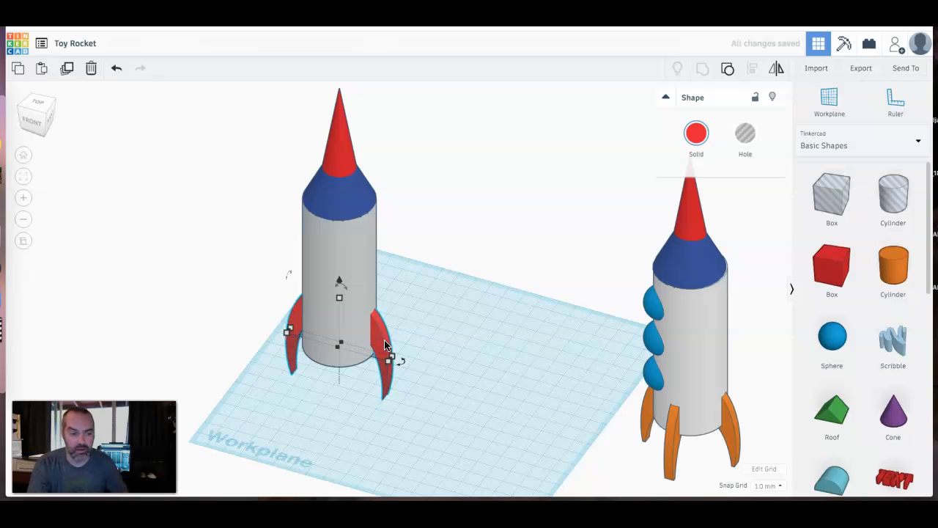
pyautogui.moveTo(402, 363); pyautogui.dragTo(429, 368)
pyautogui.click(419, 368)
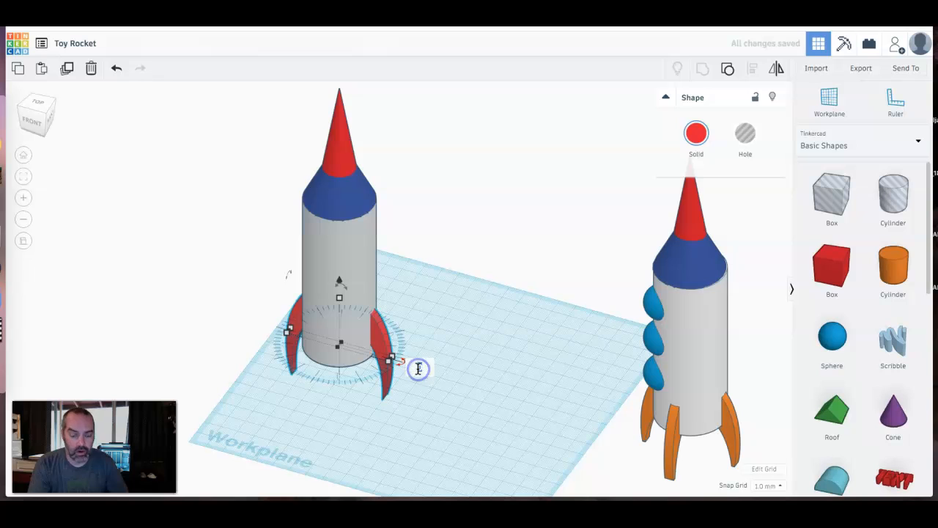
pyautogui.write('90')
pyautogui.press('Return')
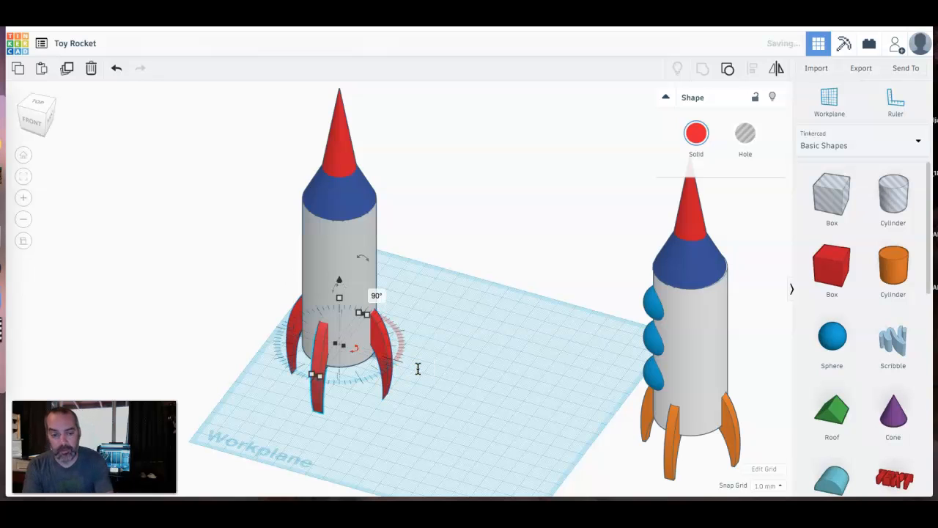
pyautogui.click(452, 382)
pyautogui.click(440, 382)
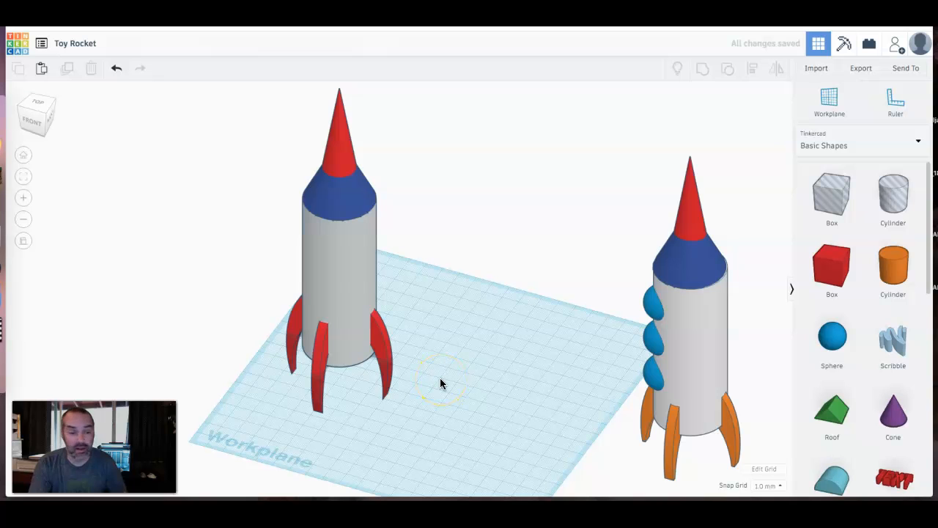
# Group the rocket body with both fin pairs and drop the whole rocket onto the workplane.
pyautogui.moveTo(404, 394); pyautogui.dragTo(479, 374, button='right')
pyautogui.click(412, 416)
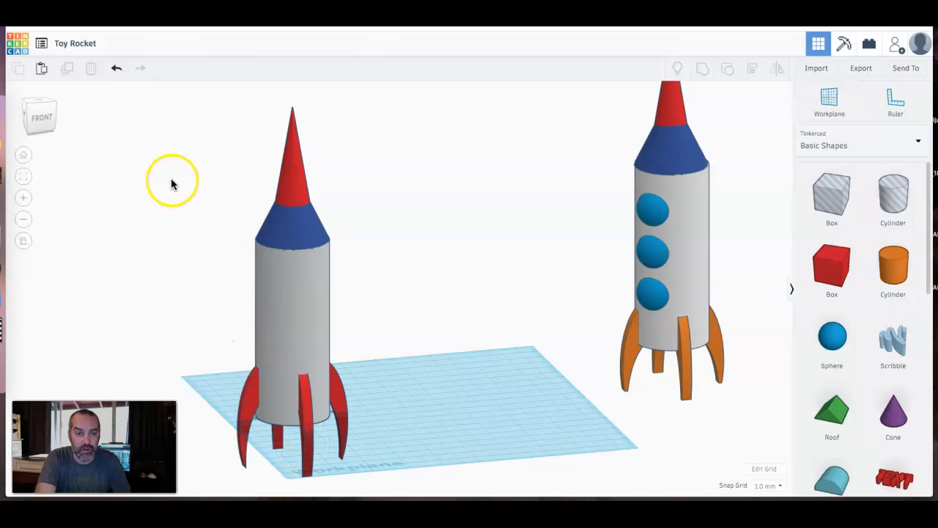
pyautogui.moveTo(195, 105); pyautogui.dragTo(419, 490)
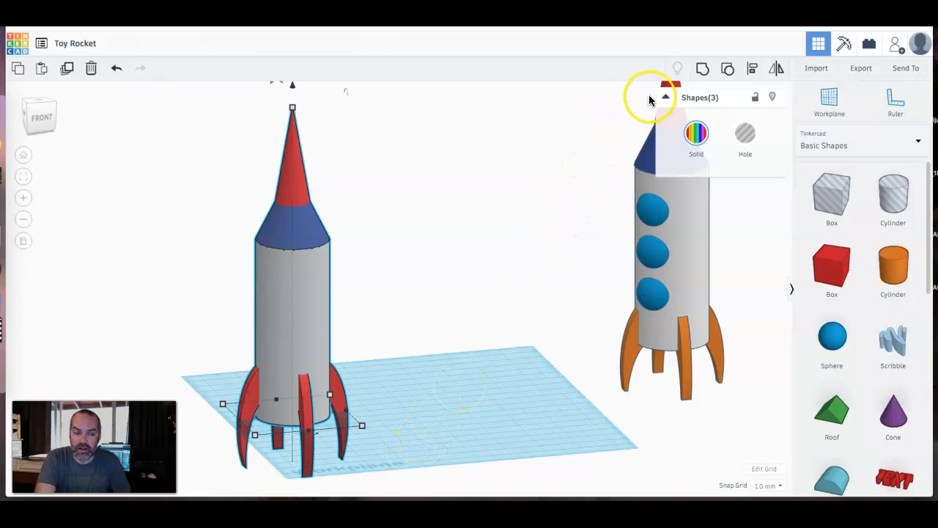
pyautogui.click(704, 70)
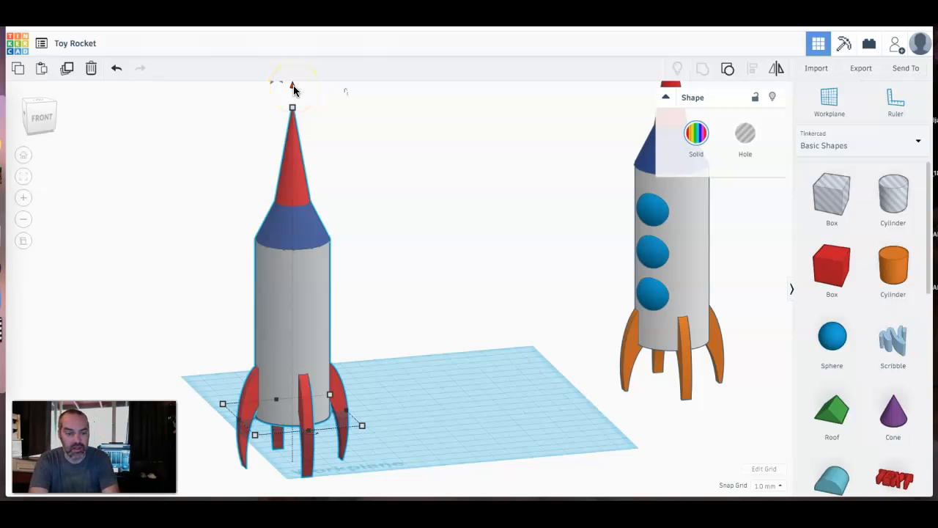
pyautogui.press('d')
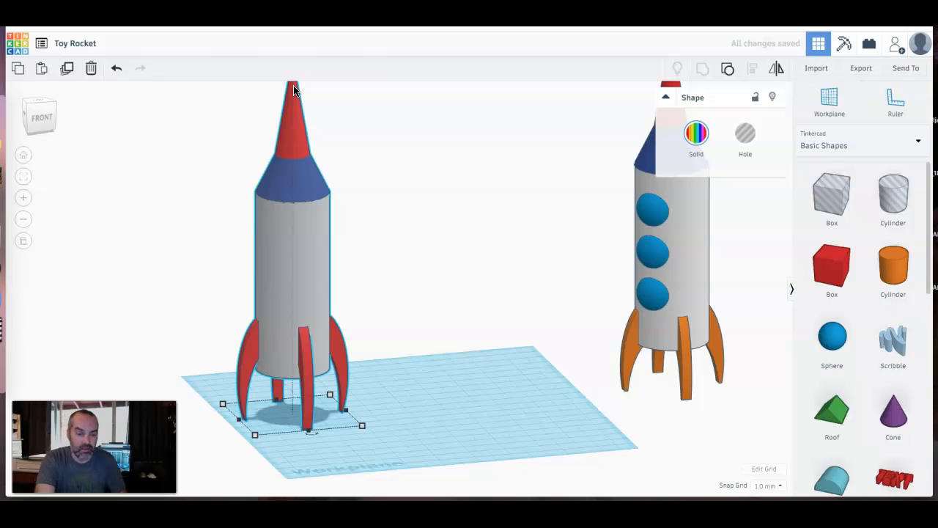
pyautogui.click(410, 335)
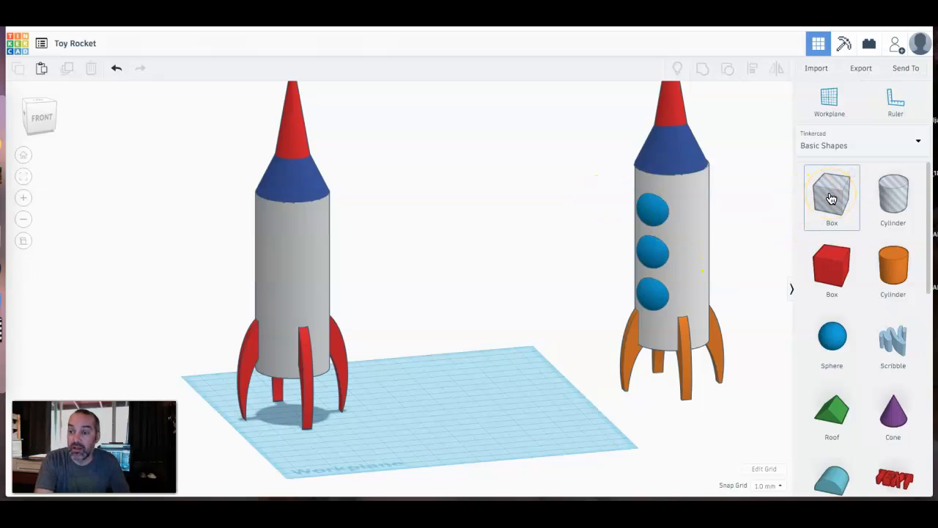
# Place a box hole beside the rocket, size its base to 93 by 114 mm and lower its height to a thin slab.
pyautogui.moveTo(831, 198); pyautogui.dragTo(404, 403)
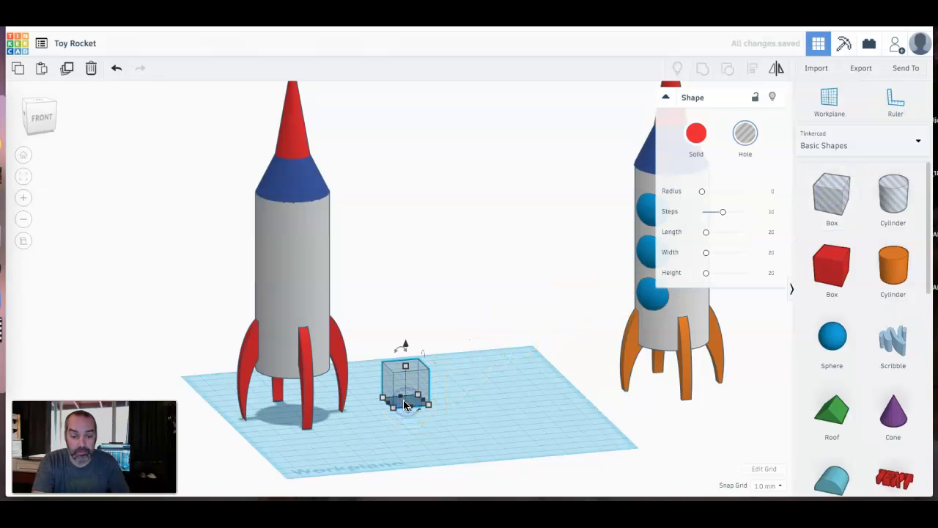
pyautogui.moveTo(389, 448); pyautogui.dragTo(403, 413, button='right')
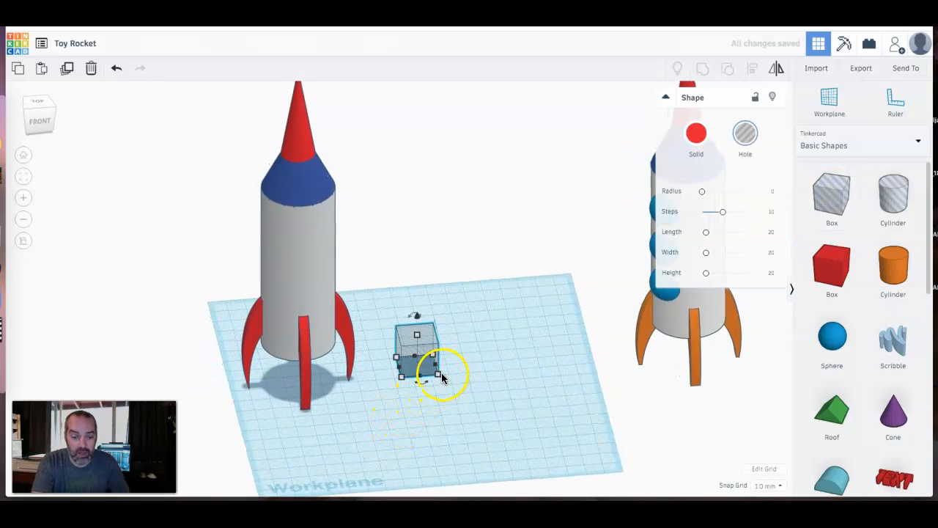
pyautogui.moveTo(438, 373); pyautogui.dragTo(595, 455)
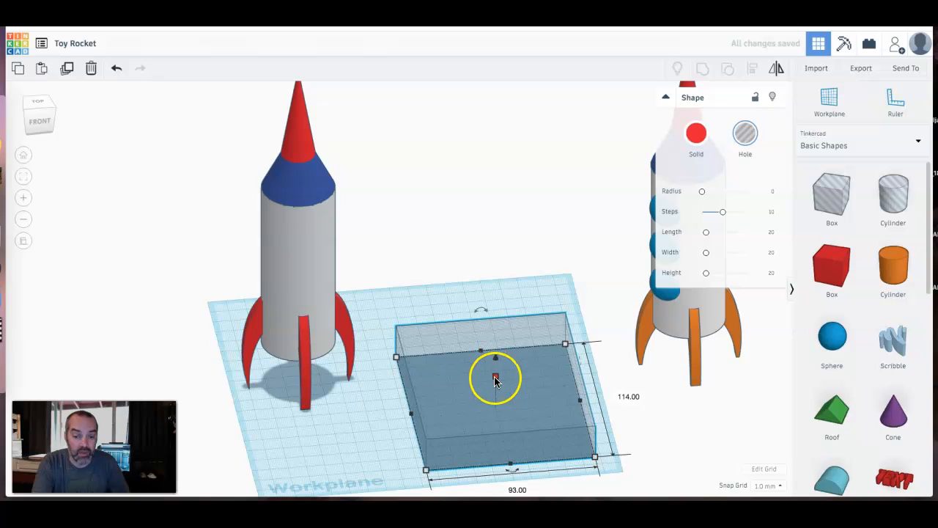
pyautogui.click(496, 377)
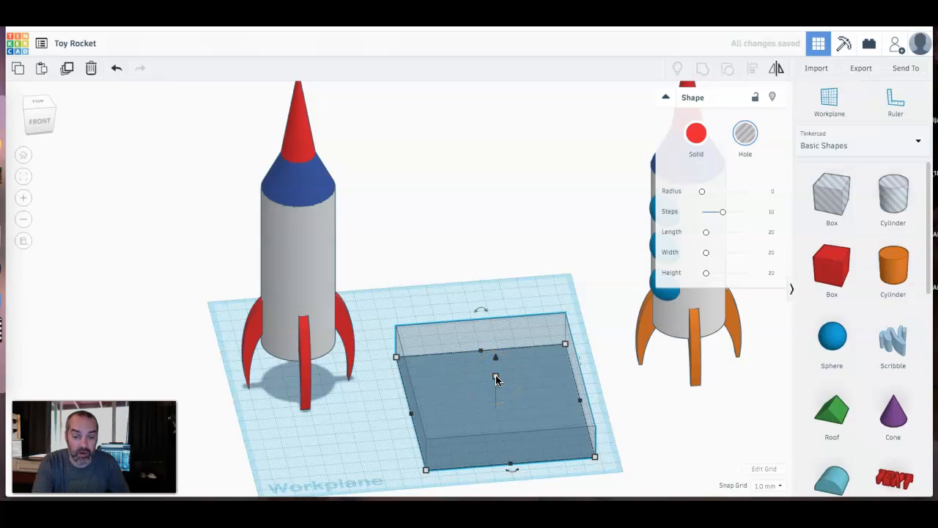
pyautogui.click(496, 377)
pyautogui.moveTo(497, 378); pyautogui.dragTo(502, 403)
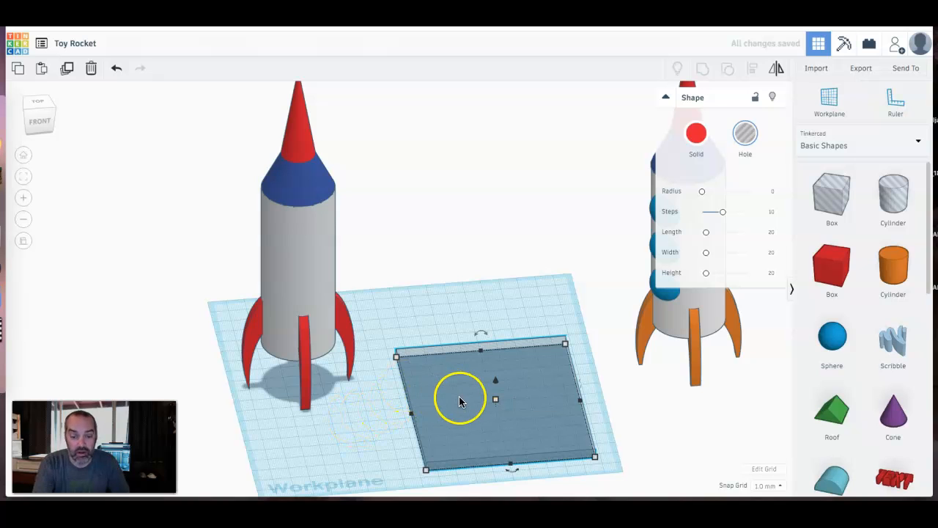
# Move the thin box hole 100 mm left and 44 mm back so it encloses the tips of all four fins.
pyautogui.click(437, 413)
pyautogui.moveTo(437, 412); pyautogui.dragTo(275, 384)
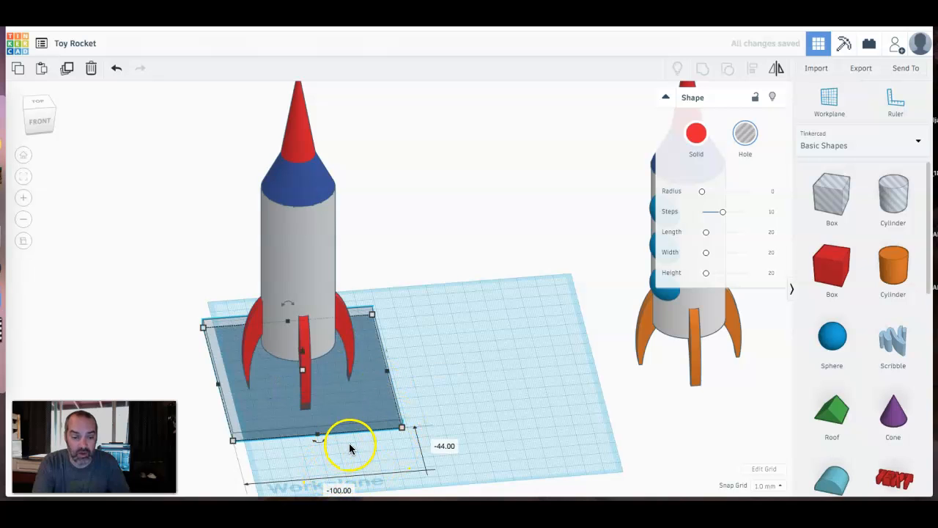
# Group the rocket with the box hole to cut the fin tips flat, and drop the rocket onto the workplane.
pyautogui.moveTo(376, 453); pyautogui.dragTo(298, 435, button='right')
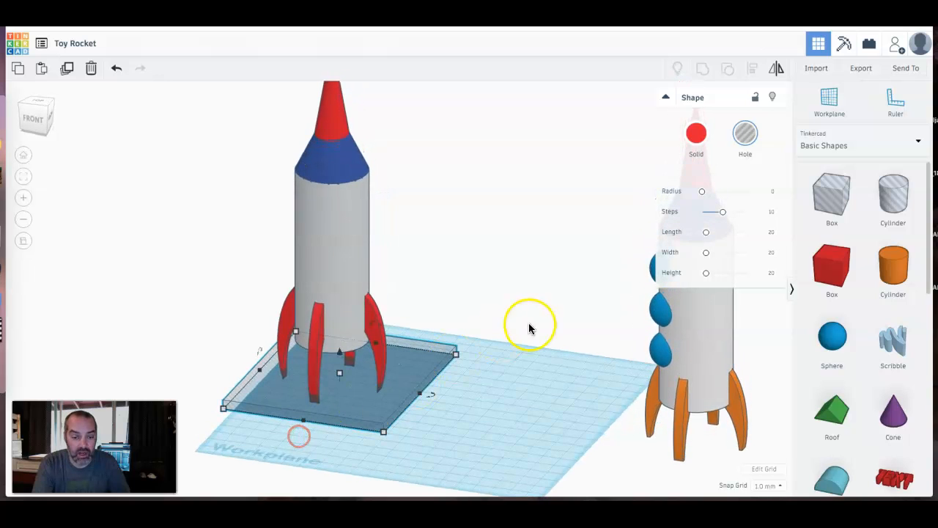
pyautogui.moveTo(515, 444); pyautogui.dragTo(225, 248)
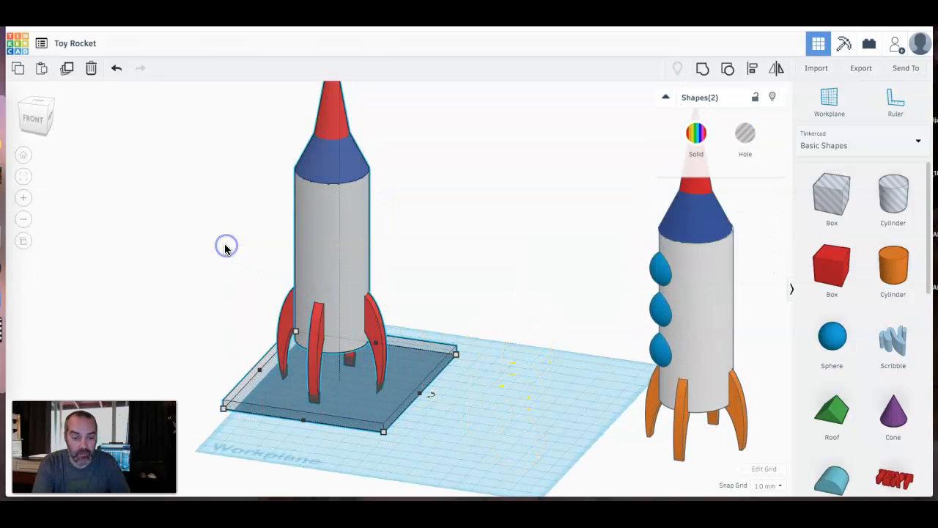
pyautogui.click(708, 68)
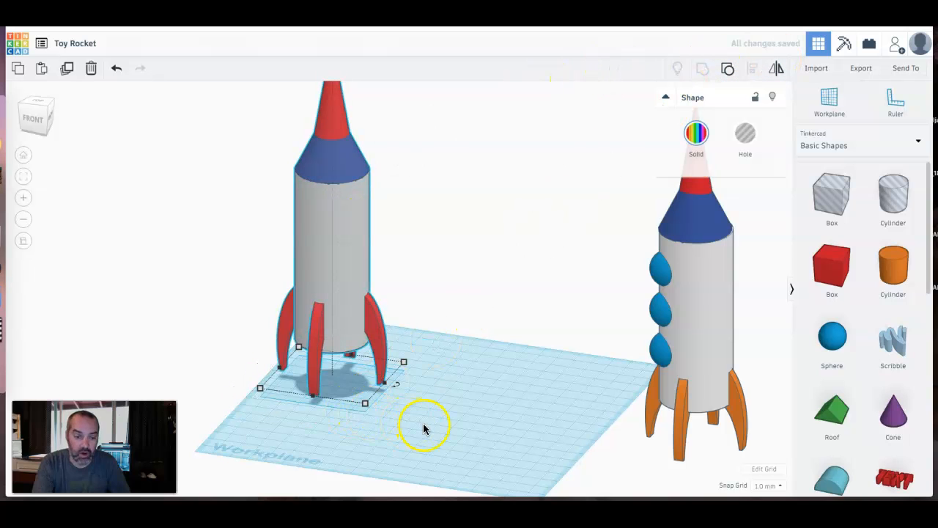
pyautogui.moveTo(399, 447); pyautogui.dragTo(386, 430, button='right')
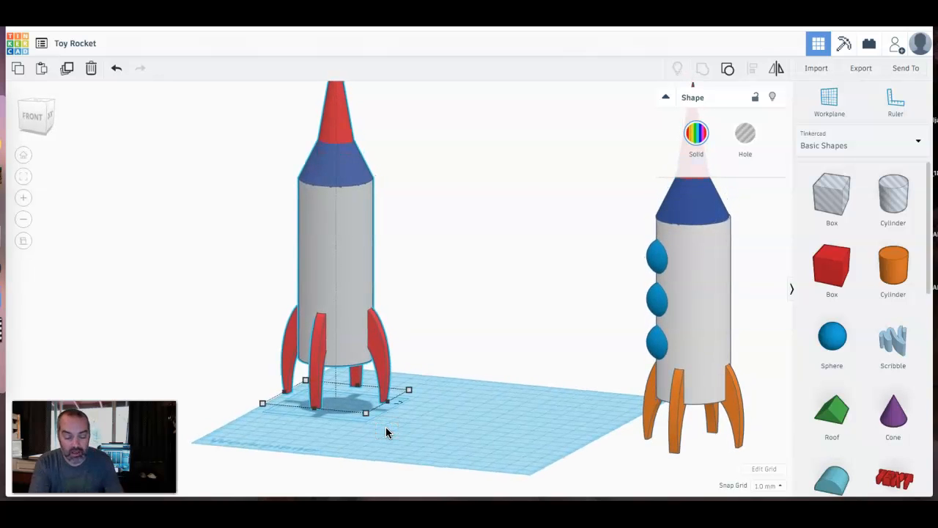
pyautogui.press('d')
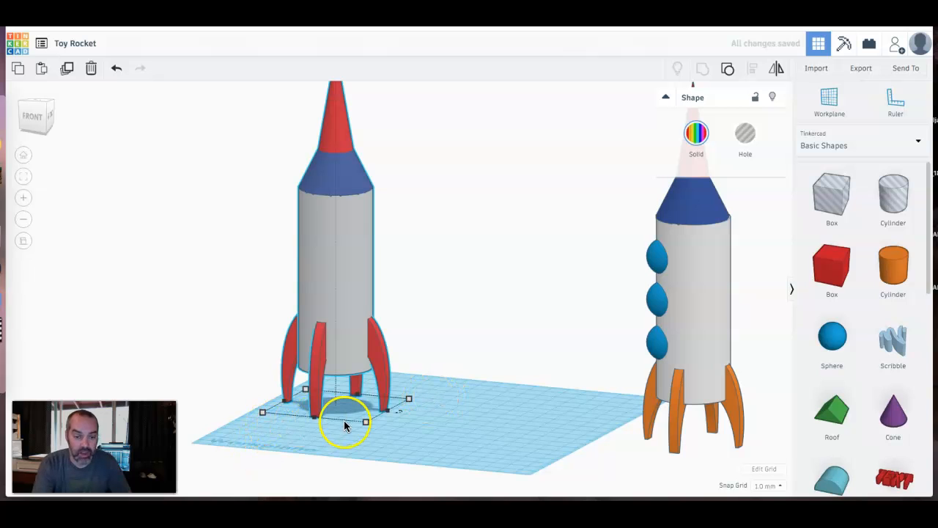
# Place a sphere against the side of the new rocket's body and raise it 71 mm above the workplane.
pyautogui.click(467, 415)
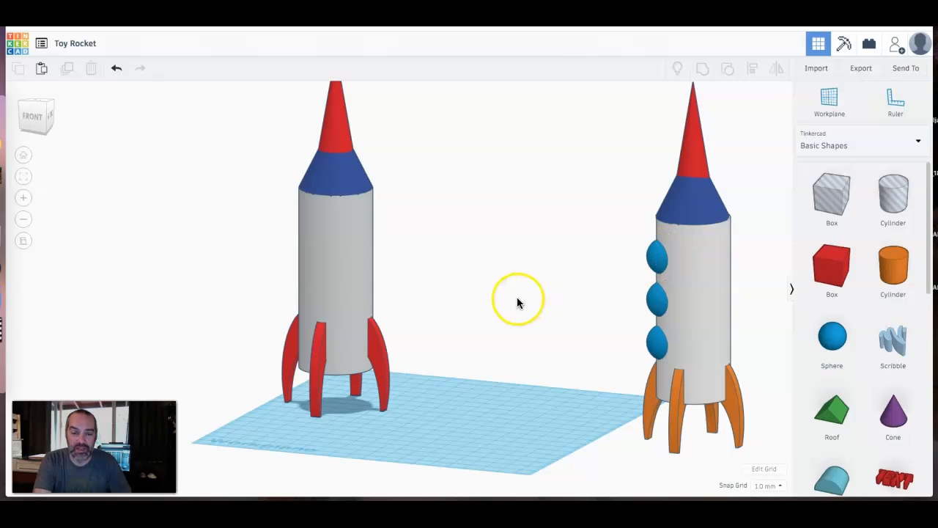
pyautogui.moveTo(407, 387); pyautogui.dragTo(527, 392, button='right')
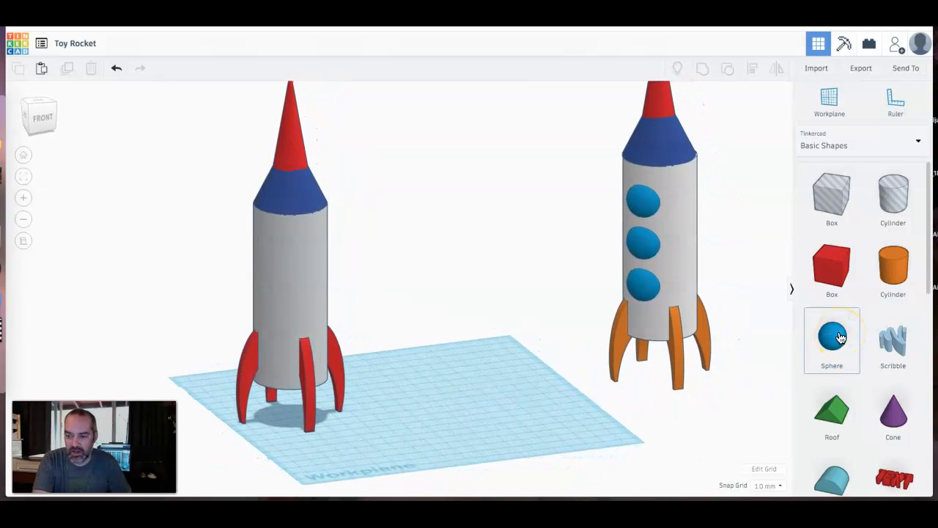
pyautogui.moveTo(840, 337); pyautogui.dragTo(338, 433)
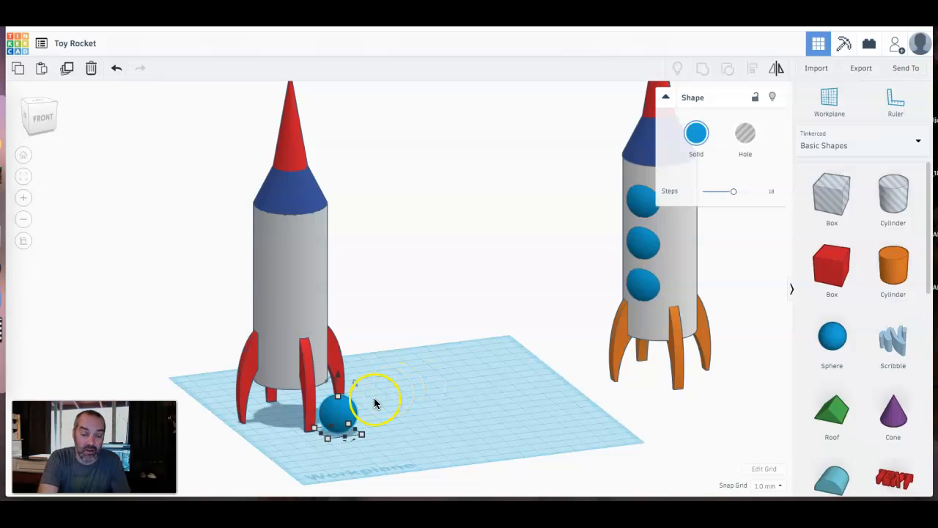
pyautogui.moveTo(337, 416)
pyautogui.mouseDown()
pyautogui.moveTo(324, 308)
pyautogui.moveTo(301, 348)
pyautogui.moveTo(322, 413)
pyautogui.moveTo(327, 405)
pyautogui.mouseUp()
pyautogui.moveTo(323, 366); pyautogui.dragTo(297, 242)
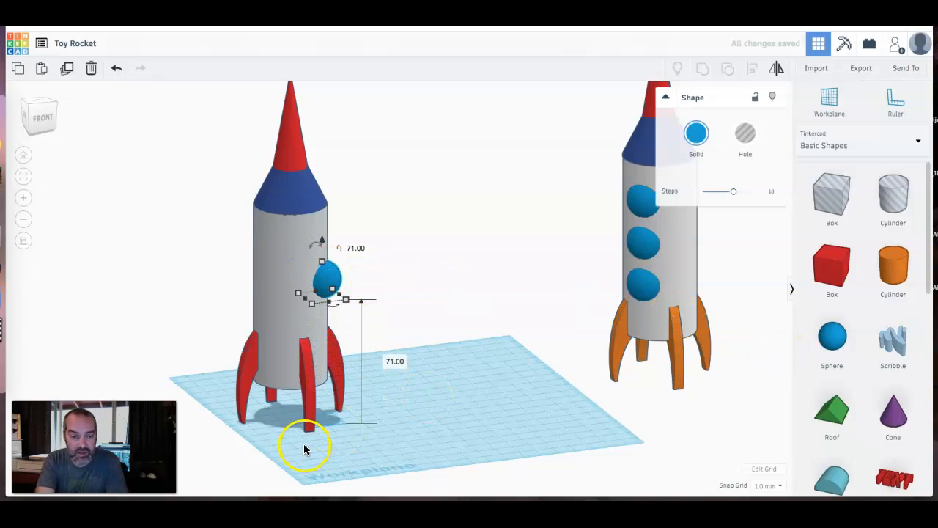
# Nudge the sphere about 5 mm left so it sits partly inside the body, and raise it to just below the blue cone.
pyautogui.press('Left')
pyautogui.press('Left')
pyautogui.press('Left')
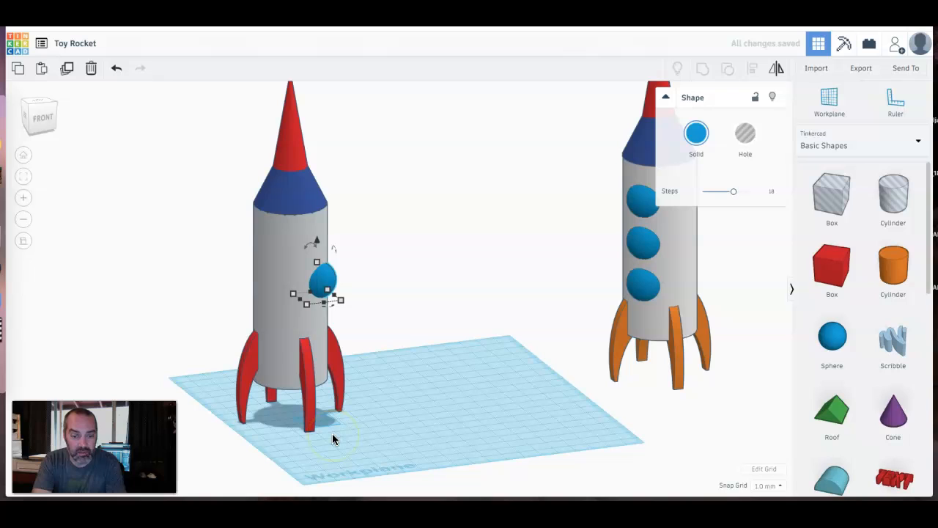
pyautogui.press('Left')
pyautogui.press('Left')
pyautogui.press('Left')
pyautogui.press('Right')
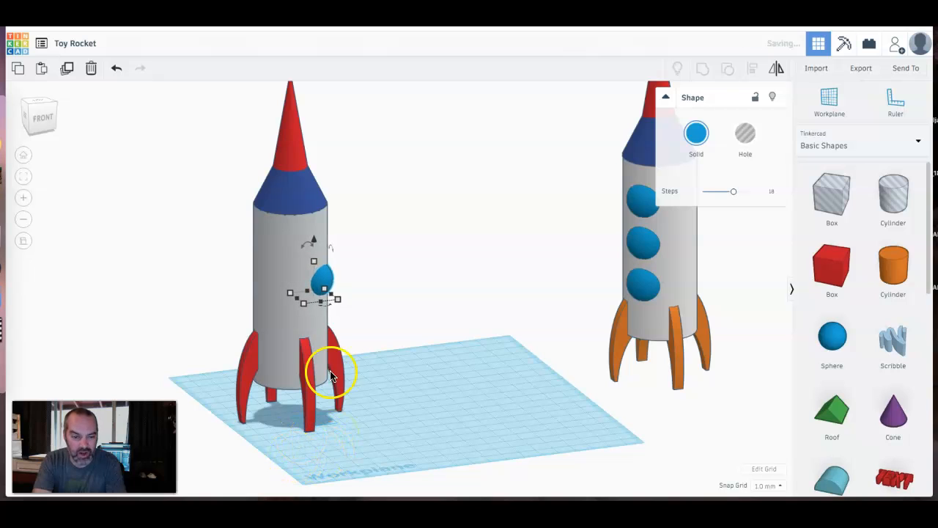
pyautogui.moveTo(346, 396); pyautogui.dragTo(330, 356, button='right')
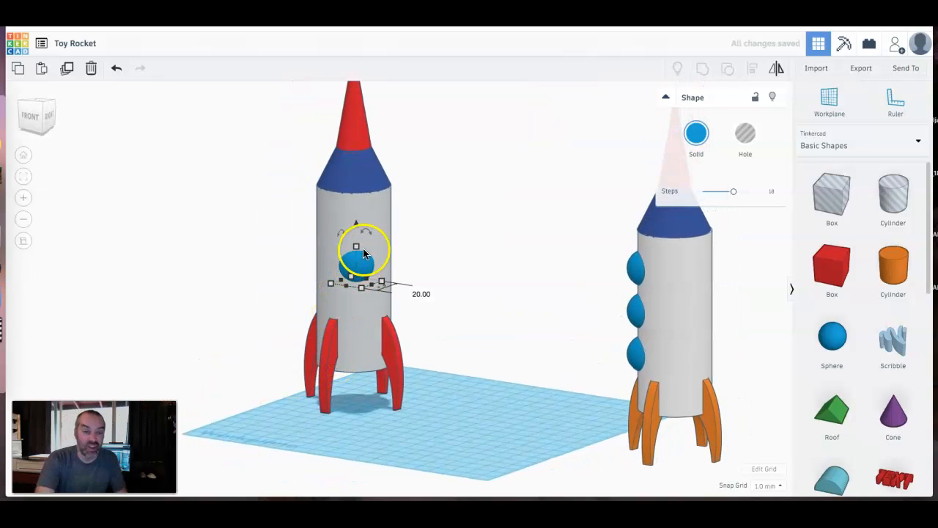
pyautogui.moveTo(355, 226); pyautogui.dragTo(360, 189)
# Duplicate the sphere 24 mm lower and repeat the duplication once to form a vertical row of three round windows.
pyautogui.moveTo(344, 425); pyautogui.dragTo(413, 440, button='right')
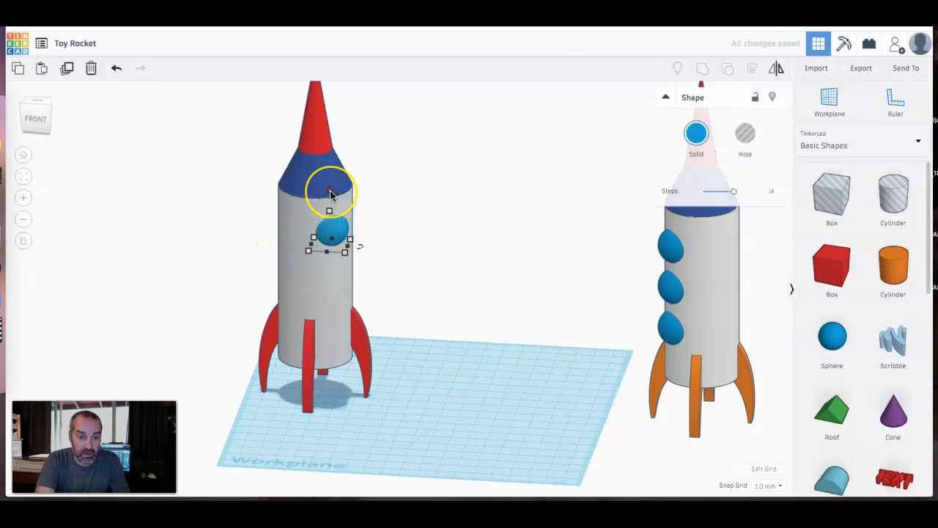
pyautogui.moveTo(331, 193); pyautogui.dragTo(330, 236)
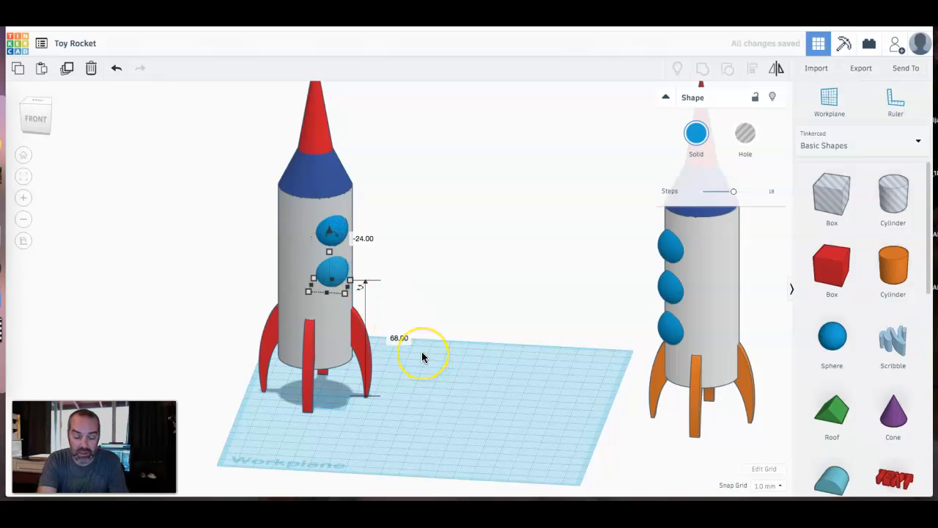
pyautogui.hotkey('ctrl', 'd')
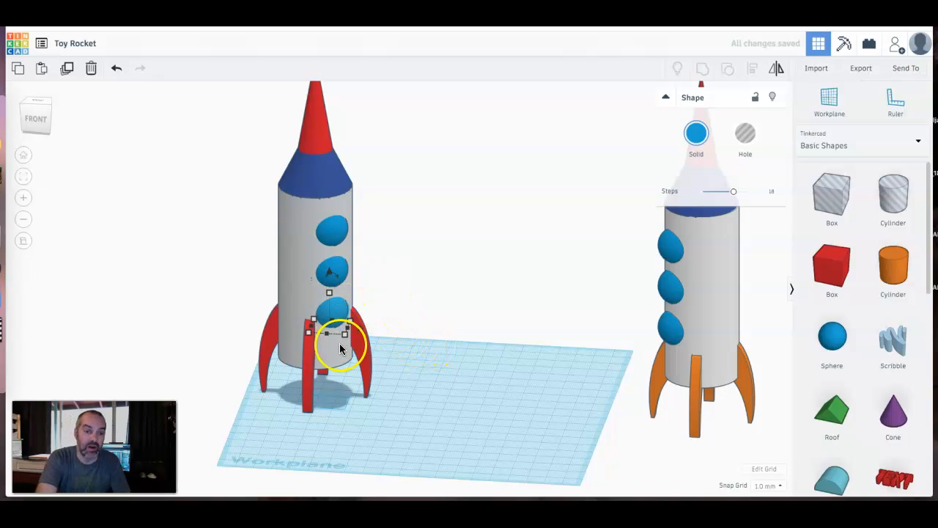
pyautogui.click(345, 335)
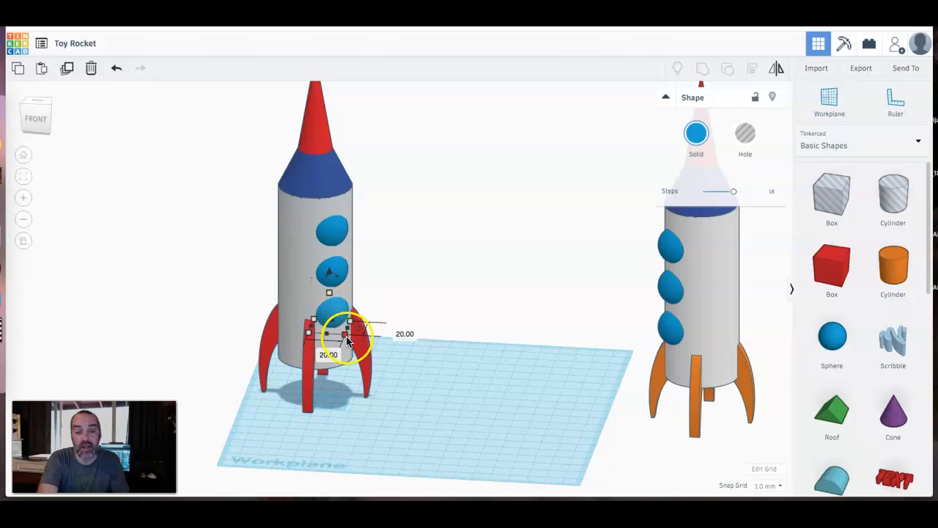
pyautogui.click(422, 413)
pyautogui.moveTo(413, 406)
pyautogui.mouseDown(button='right')
pyautogui.moveTo(384, 413)
pyautogui.moveTo(262, 399)
pyautogui.moveTo(235, 379)
pyautogui.moveTo(260, 366)
pyautogui.moveTo(329, 363)
pyautogui.moveTo(428, 415)
pyautogui.mouseUp(button='right')
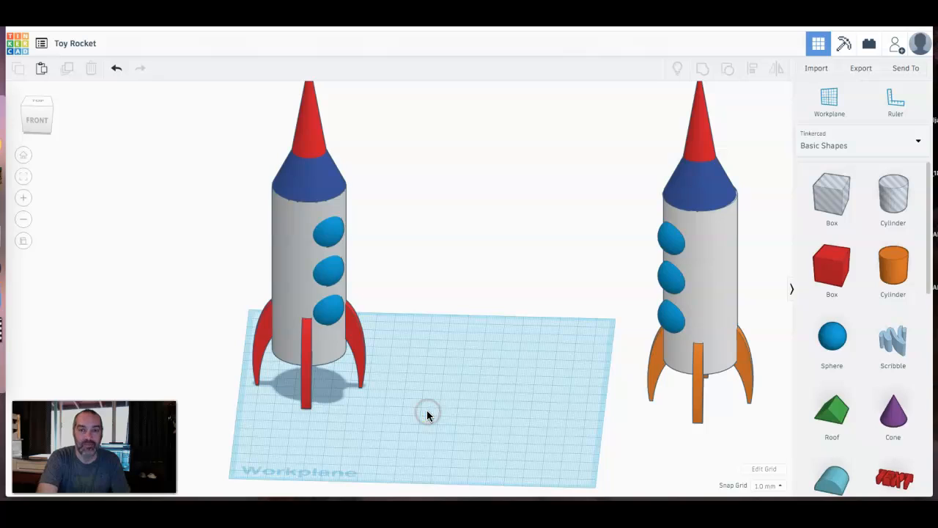